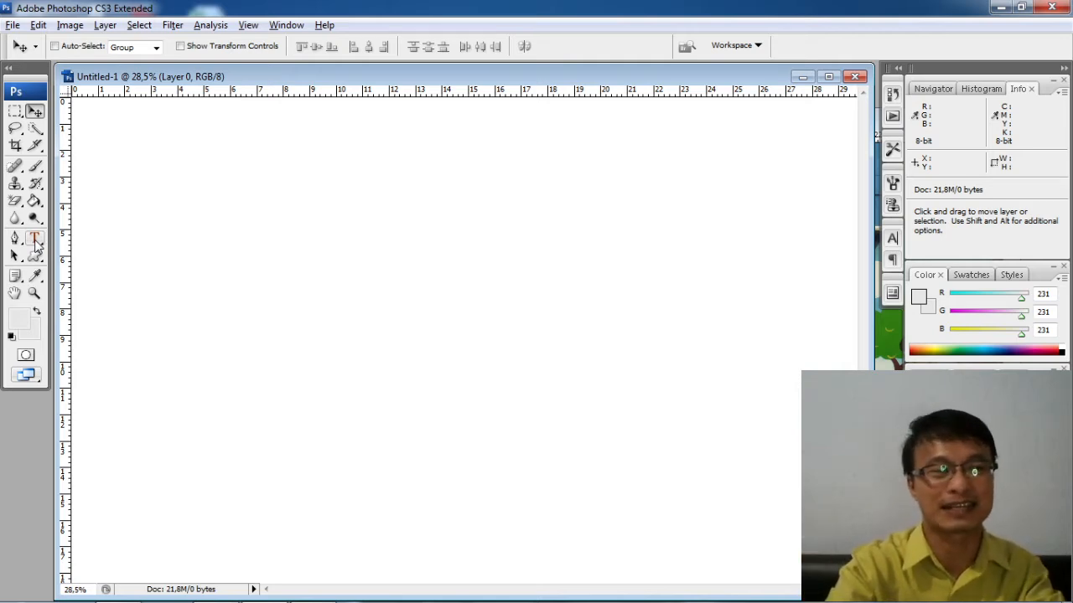
Add a two-line horizontal text near the canvas's upper-left corner reading "Mengenal" and "Horizontal Type Tool"
{"action": "left_click", "coordinate": [35, 241]}
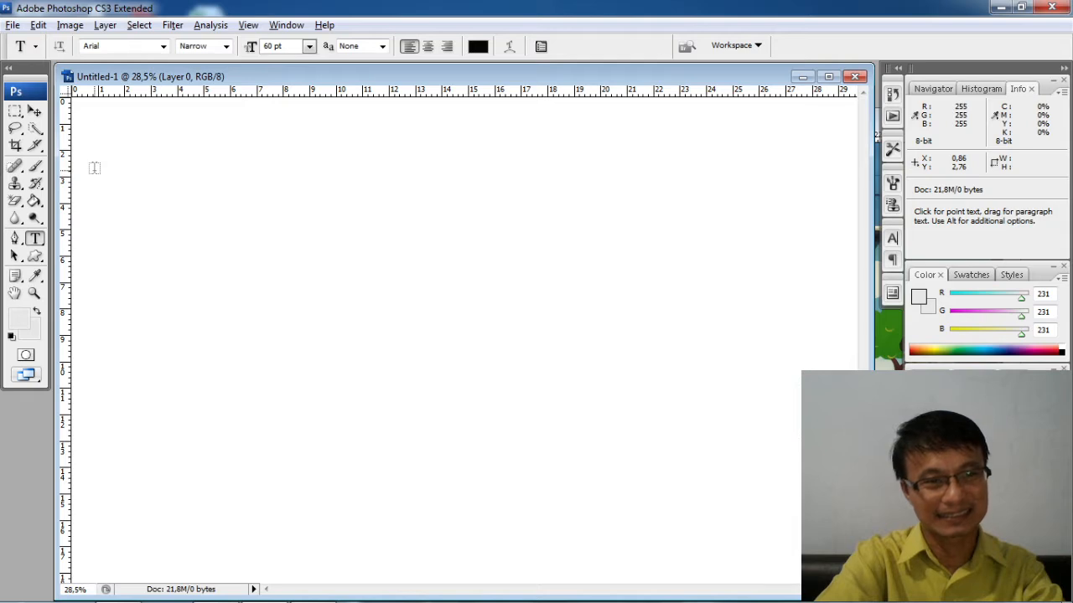
{"action": "left_click", "coordinate": [94, 167]}
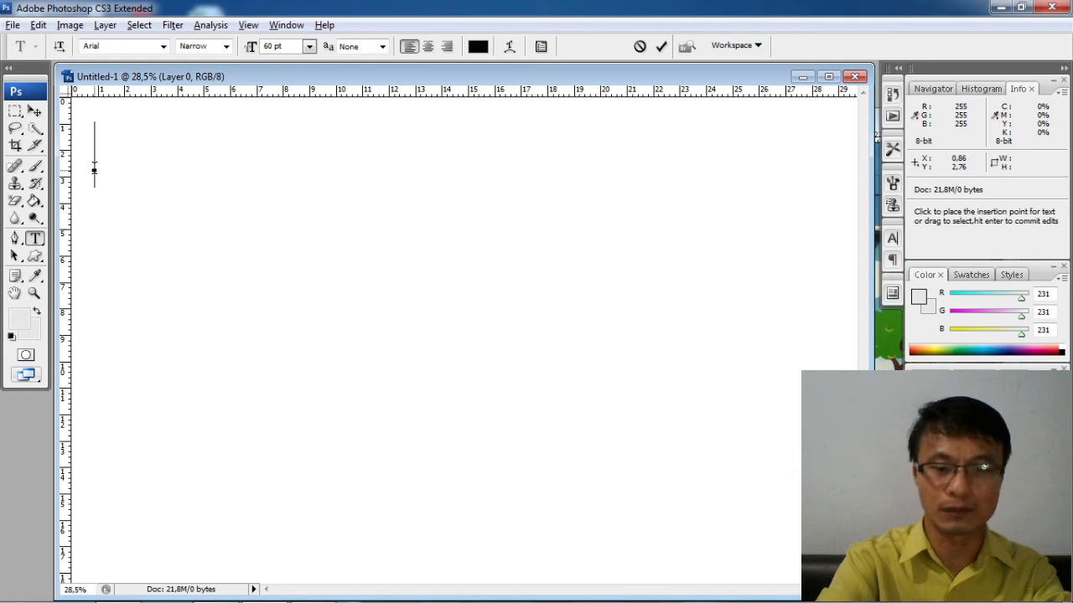
{"action": "type", "text": "Menge"}
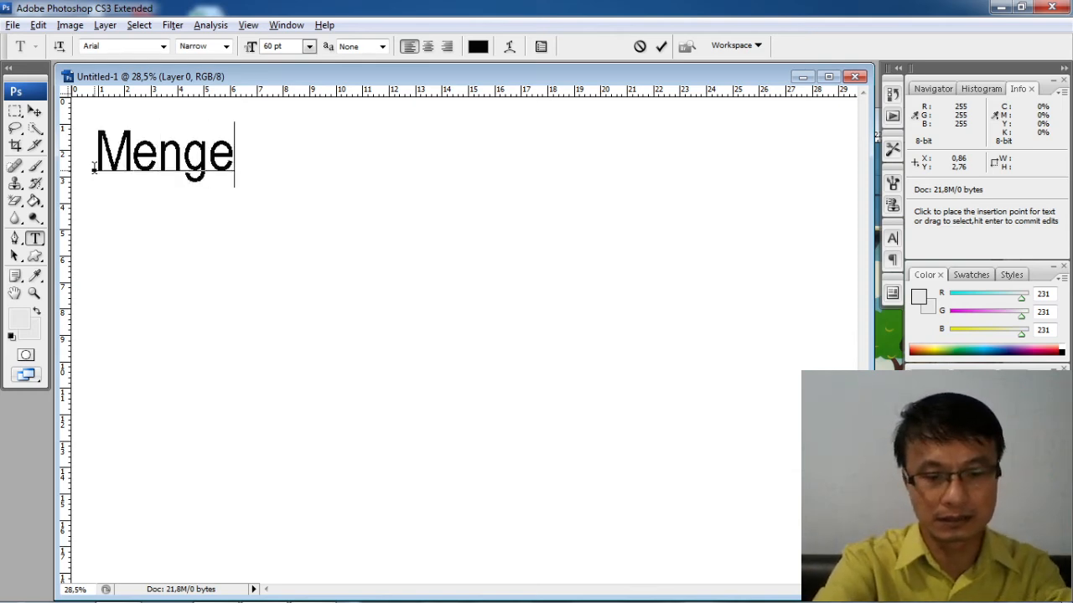
{"action": "type", "text": "nal"}
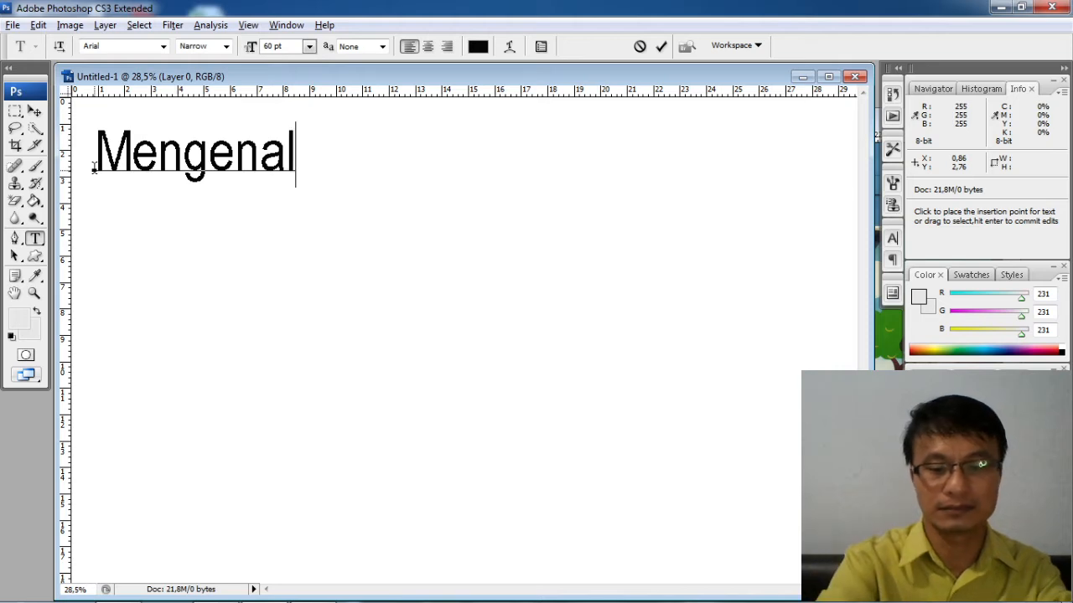
{"action": "key", "text": "Return"}
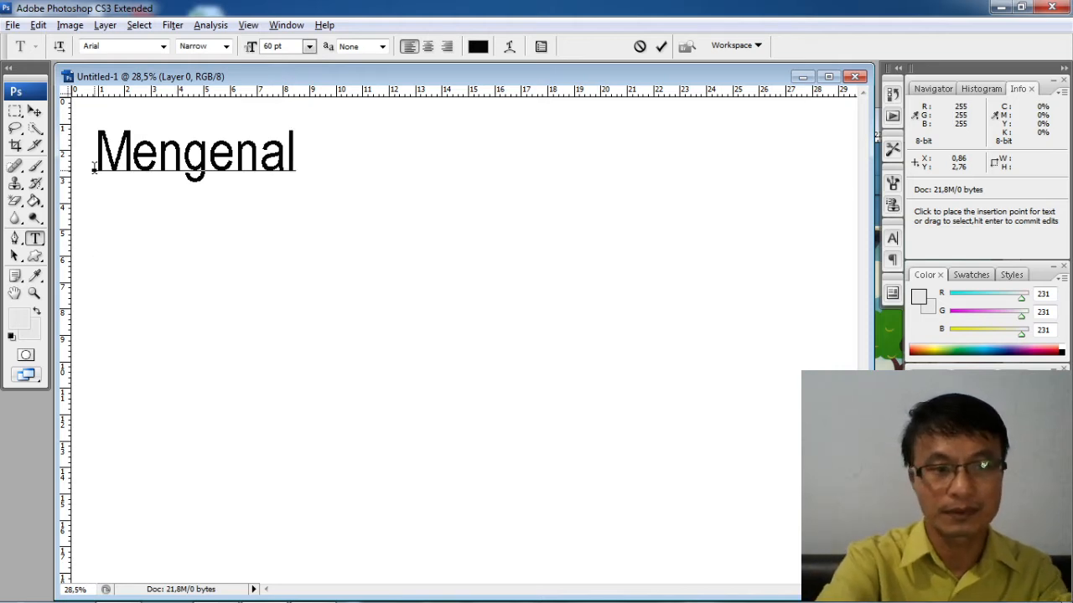
{"action": "type", "text": "Horiz"}
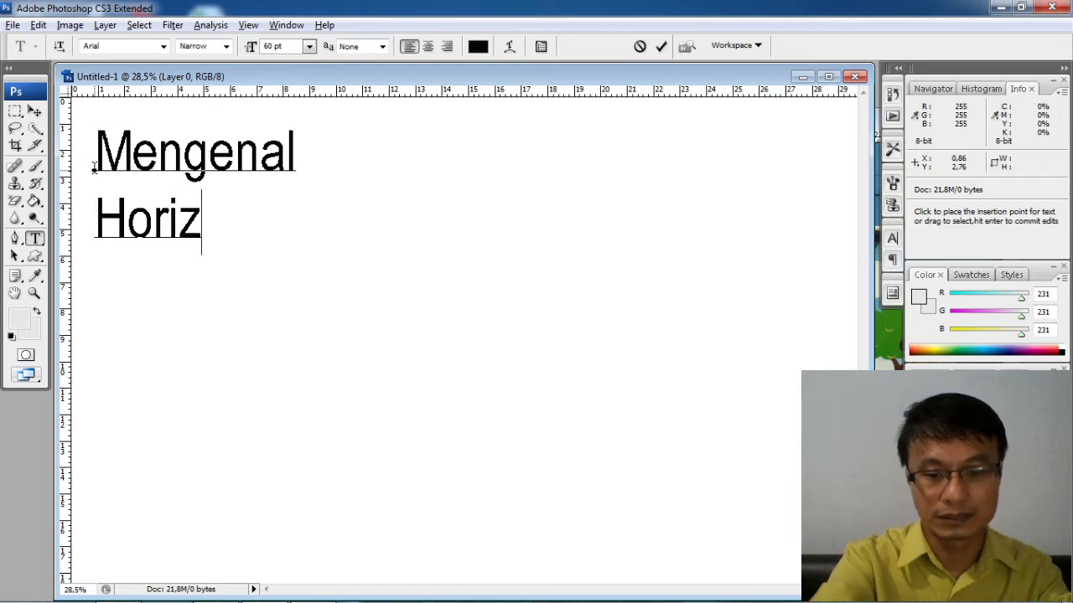
{"action": "type", "text": "ontal"}
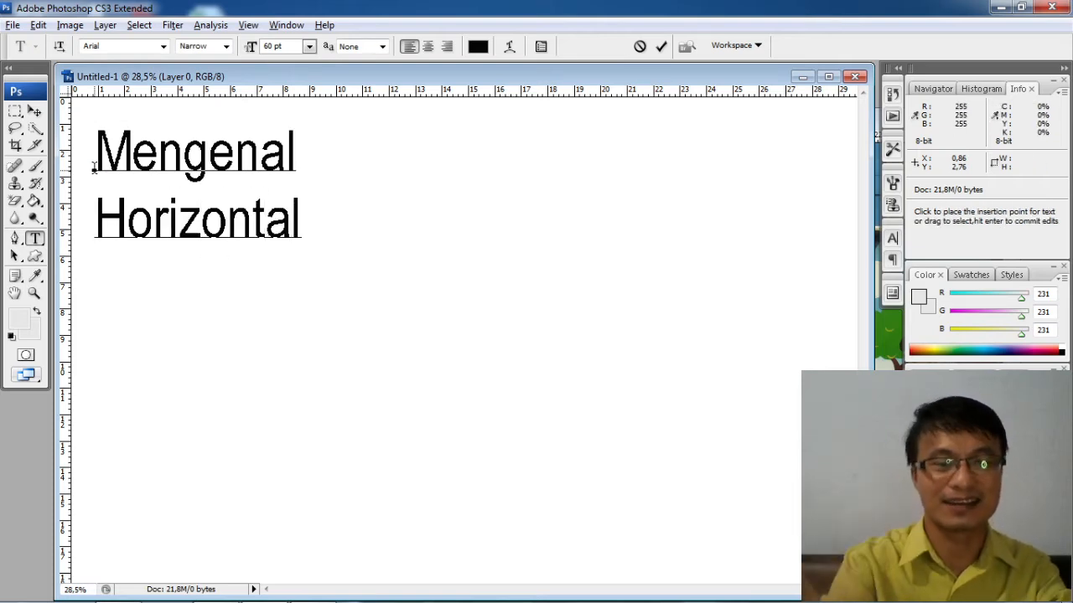
{"action": "type", "text": " T"}
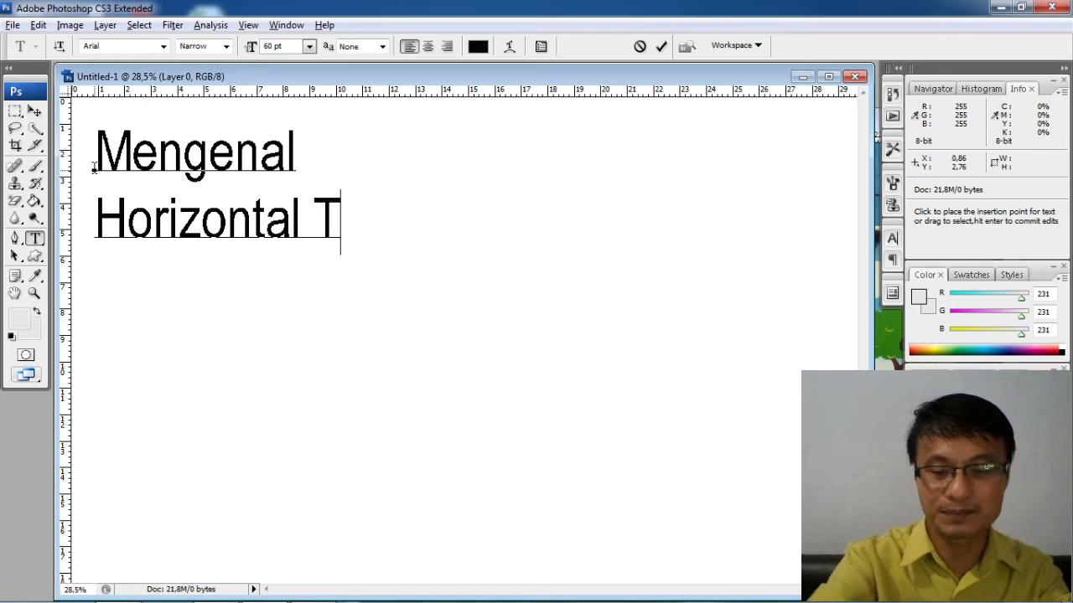
{"action": "type", "text": "y"}
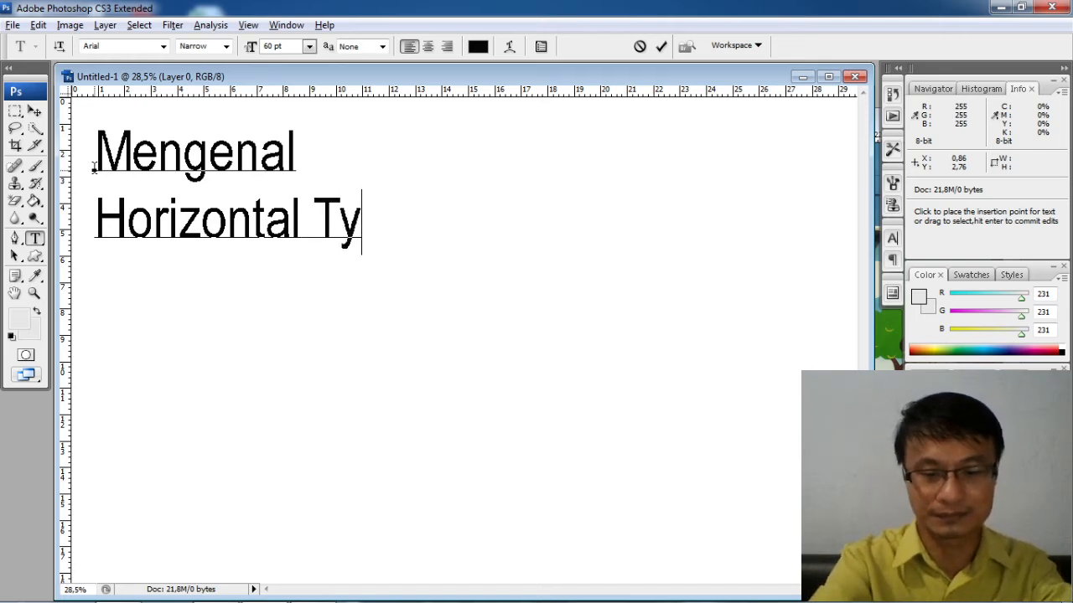
{"action": "type", "text": "pe To"}
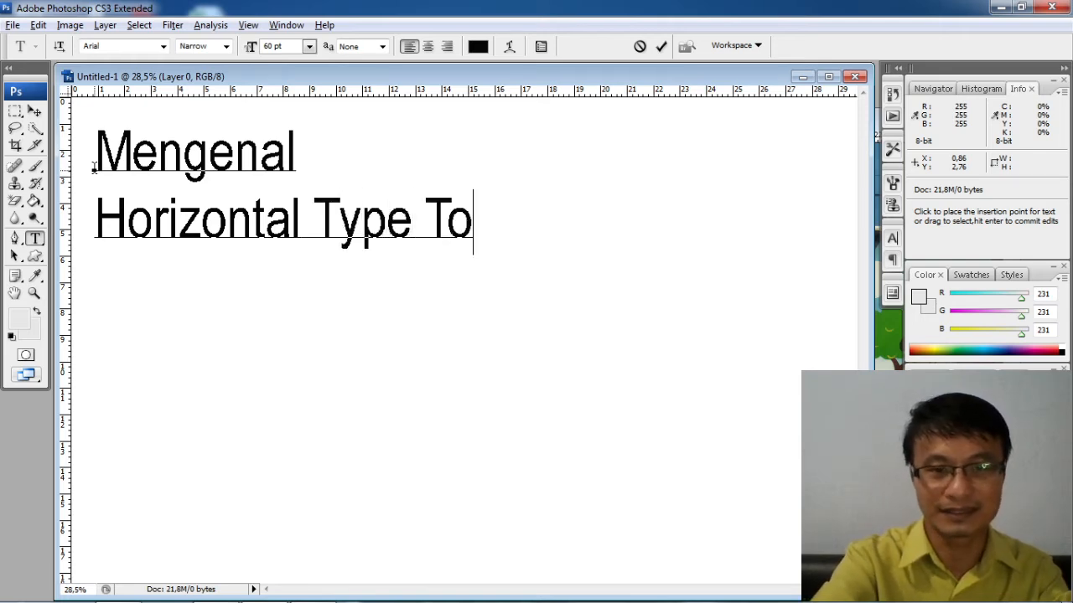
{"action": "type", "text": "ol"}
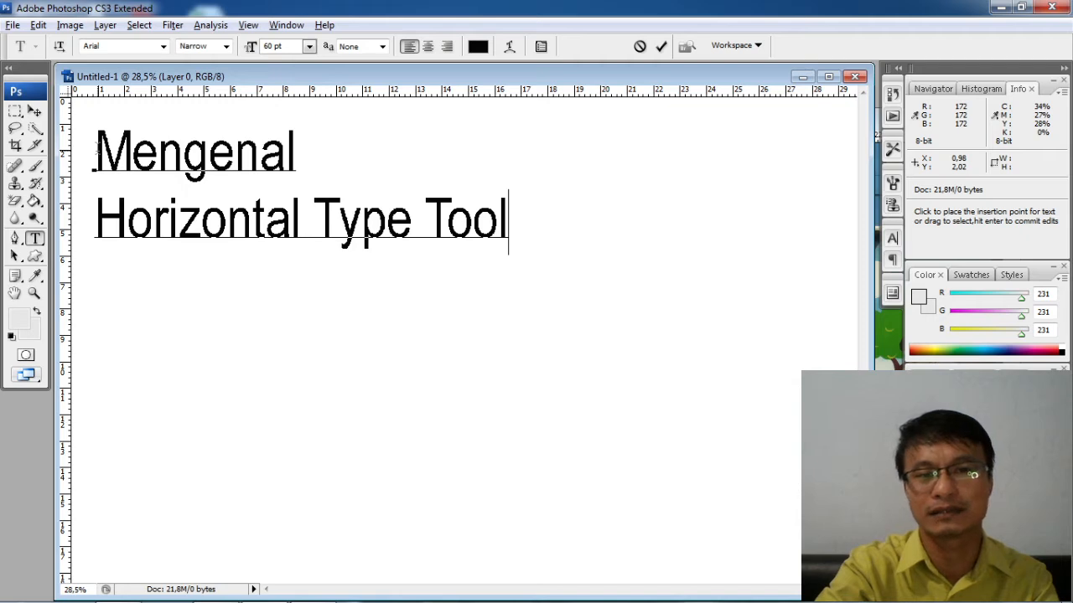
Change the font of the word "Mengenal" to Castellar
{"action": "left_click_drag", "start_coordinate": [100, 155], "coordinate": [297, 159]}
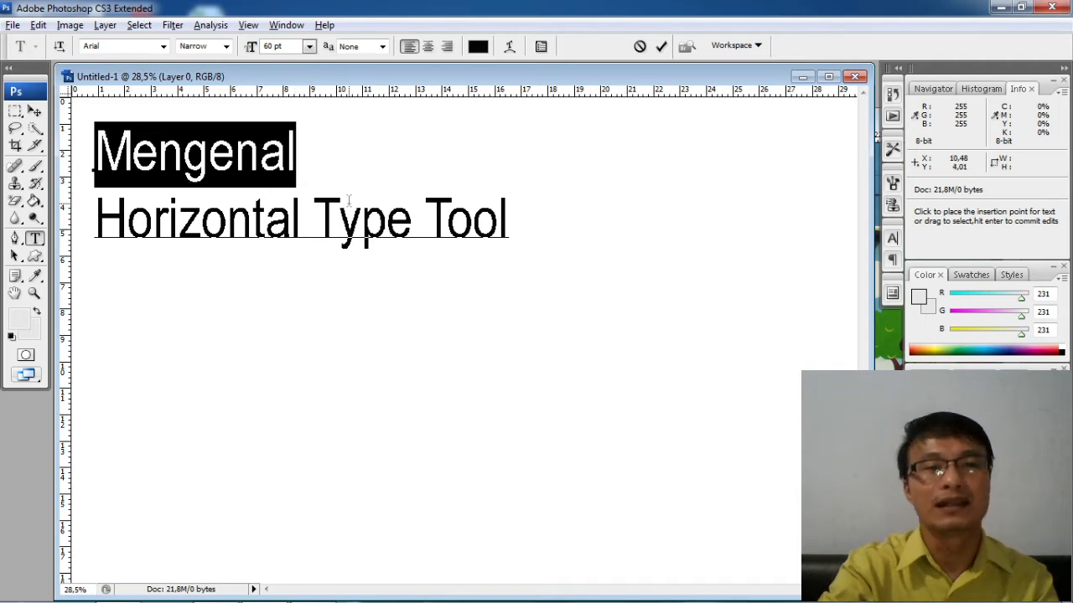
{"action": "left_click", "coordinate": [164, 47]}
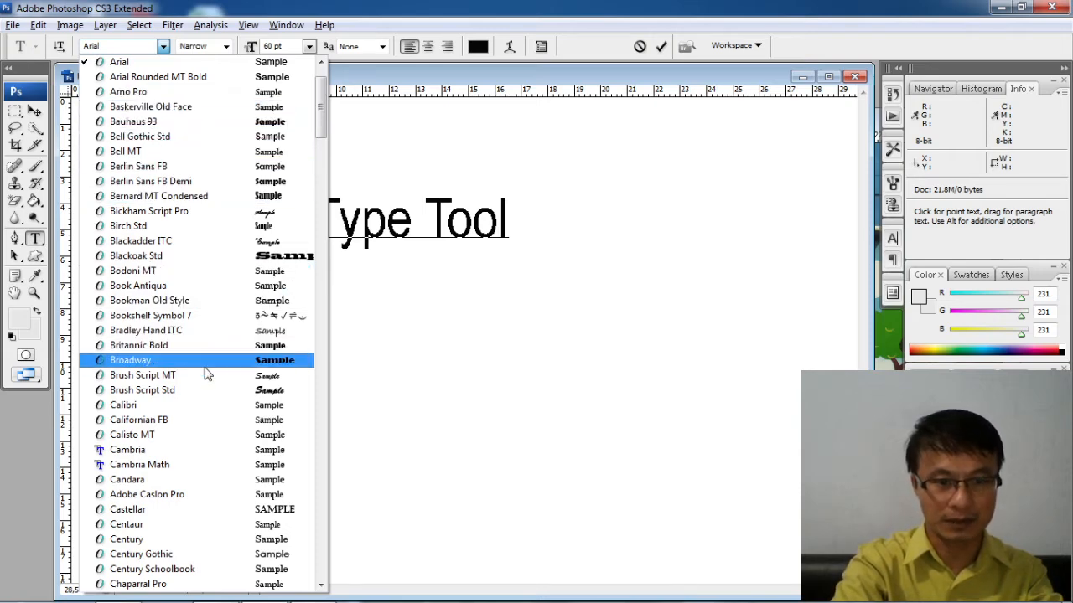
{"action": "left_click", "coordinate": [226, 514]}
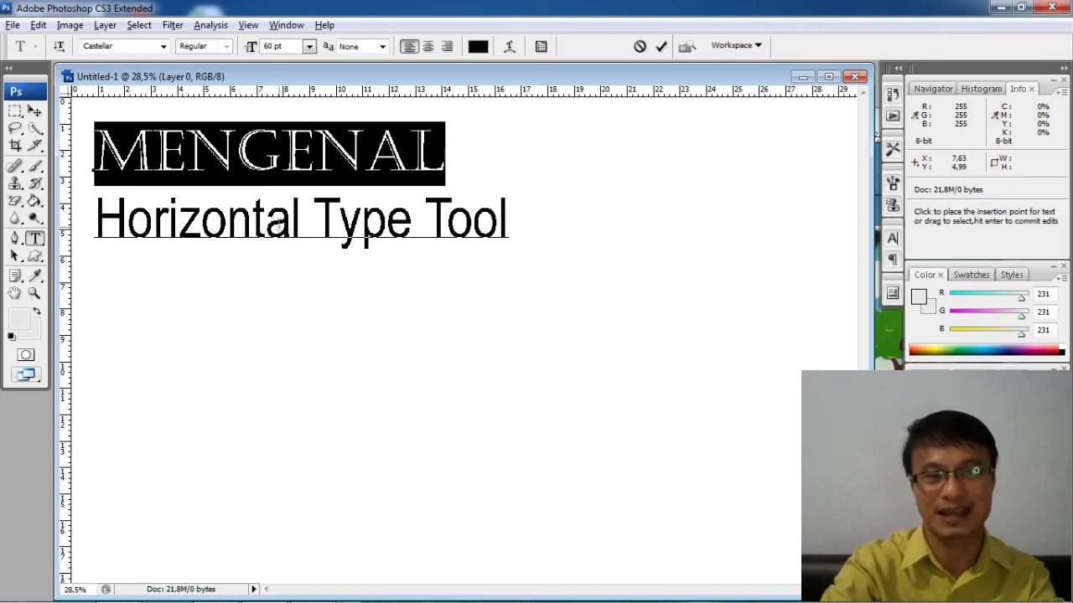
{"action": "left_click", "coordinate": [497, 157]}
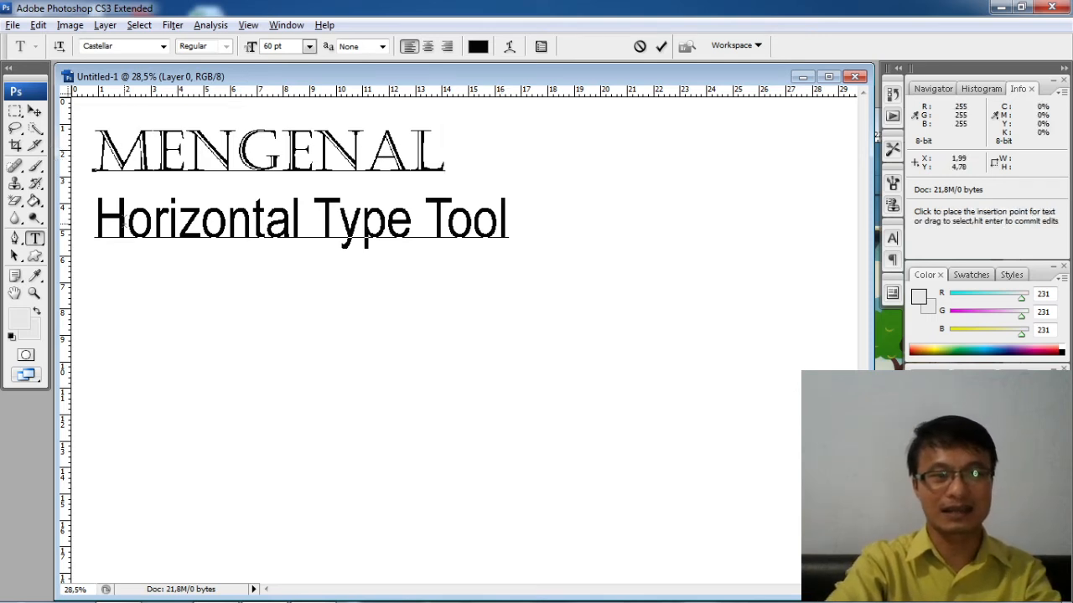
Try font sizes of 6, 24, 36 and 72 pt on the line "Horizontal Type Tool"
{"action": "left_click_drag", "start_coordinate": [94, 222], "coordinate": [509, 226]}
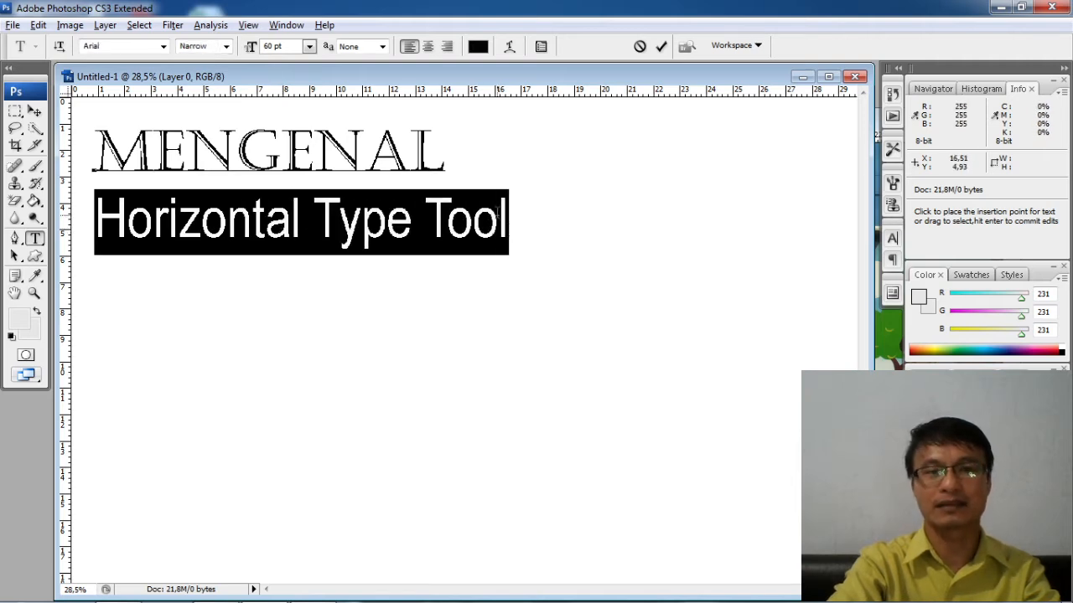
{"action": "left_click", "coordinate": [309, 47]}
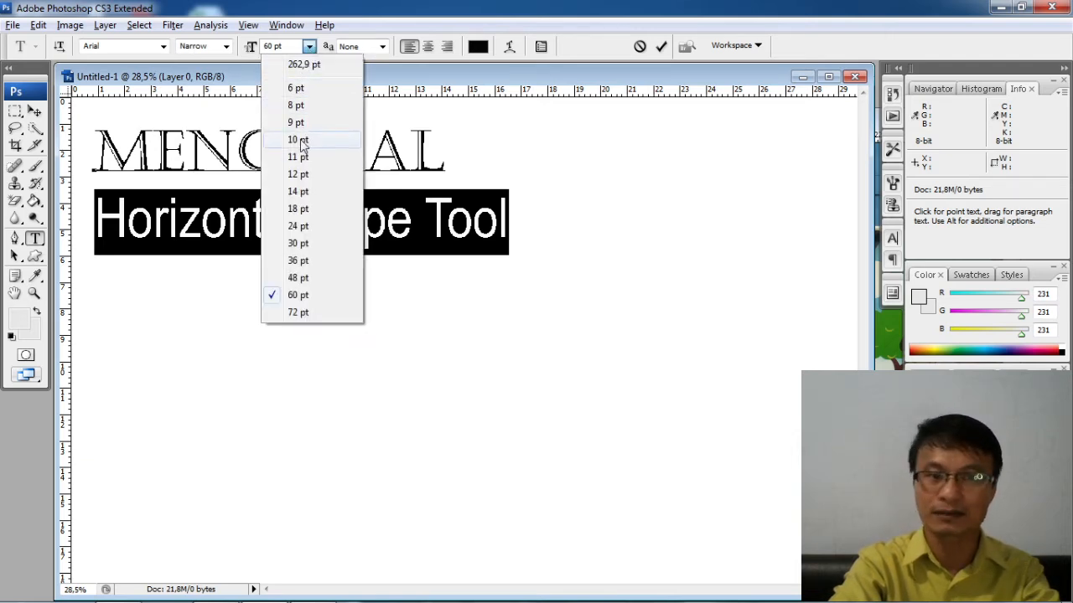
{"action": "left_click", "coordinate": [300, 87]}
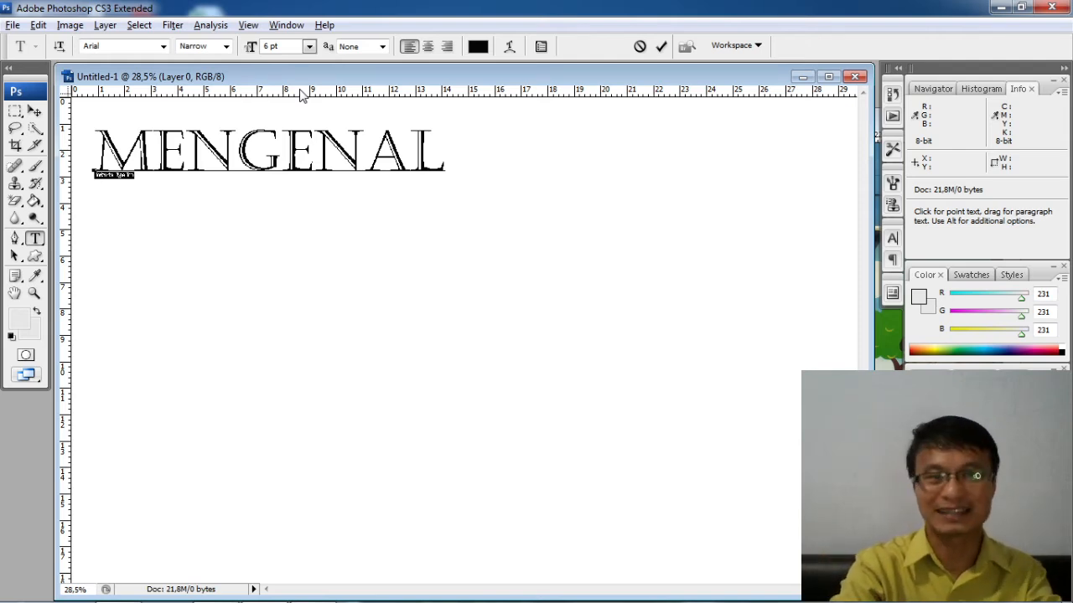
{"action": "left_click", "coordinate": [310, 46]}
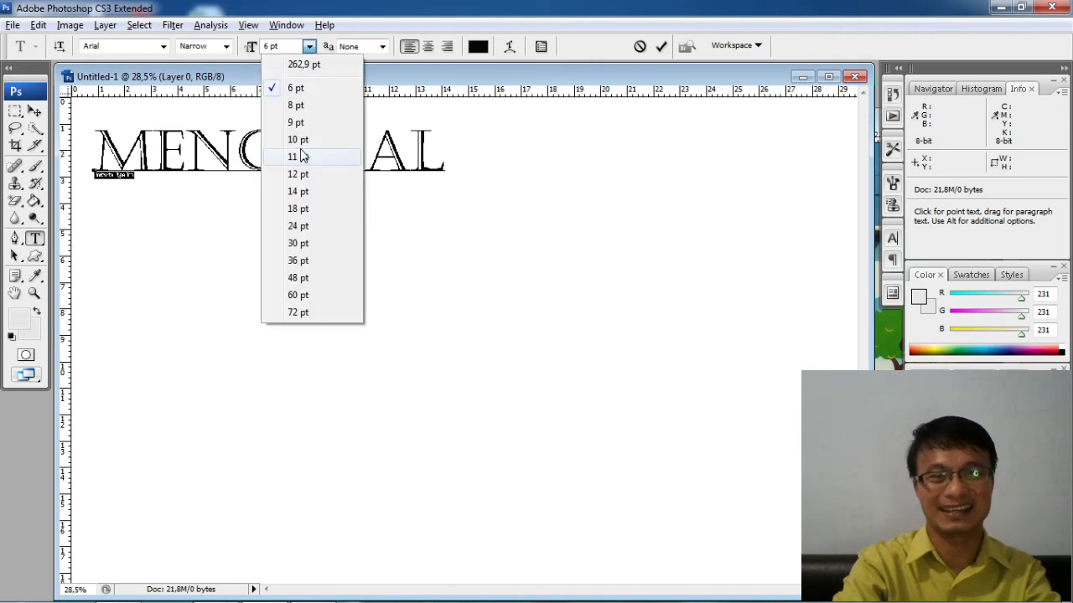
{"action": "left_click", "coordinate": [299, 226]}
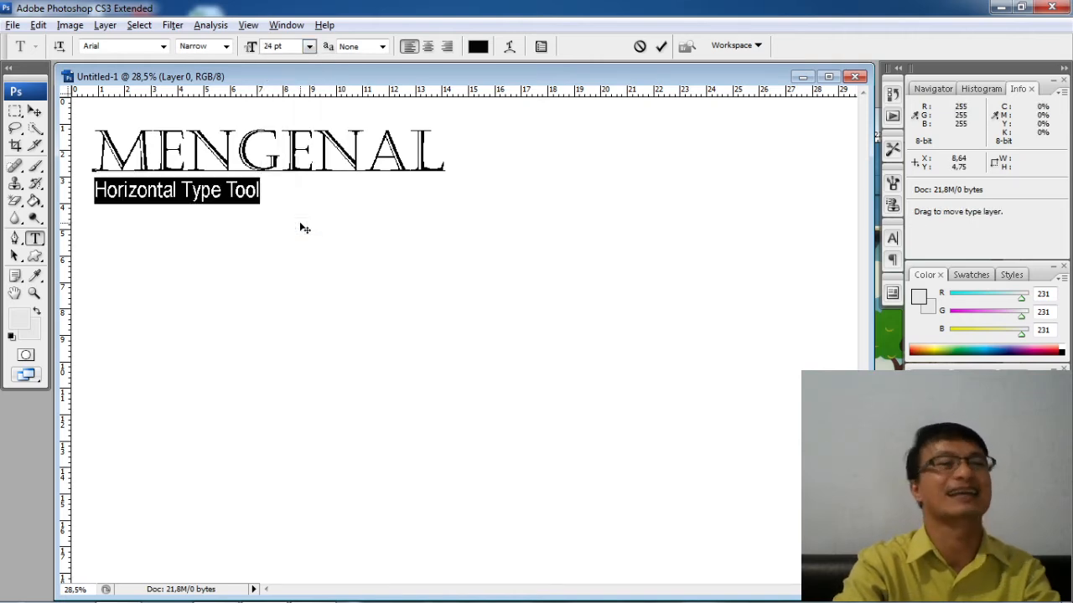
{"action": "left_click", "coordinate": [310, 47]}
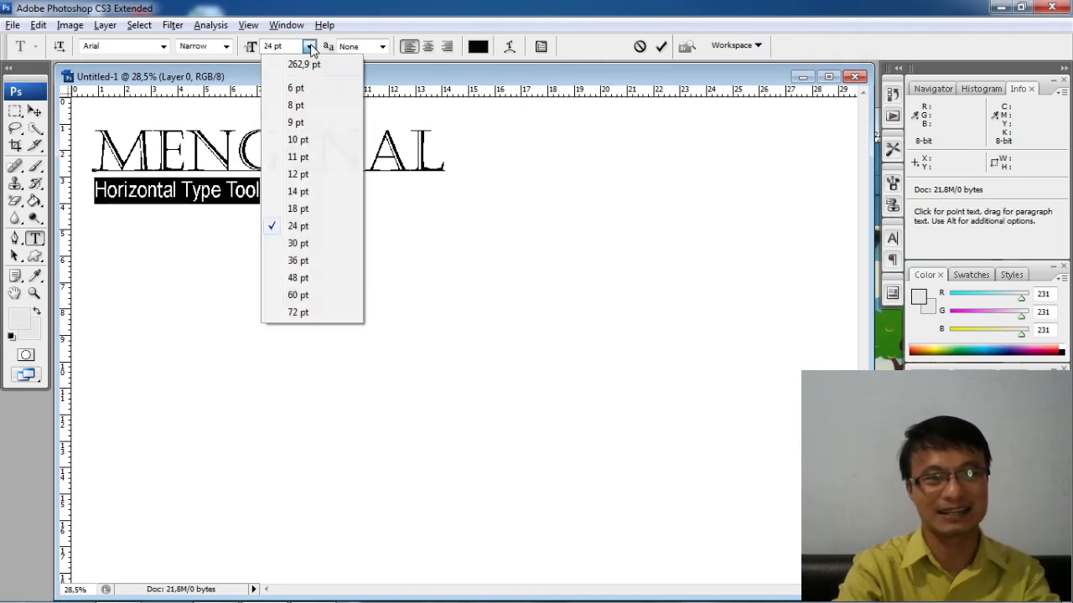
{"action": "left_click", "coordinate": [298, 261]}
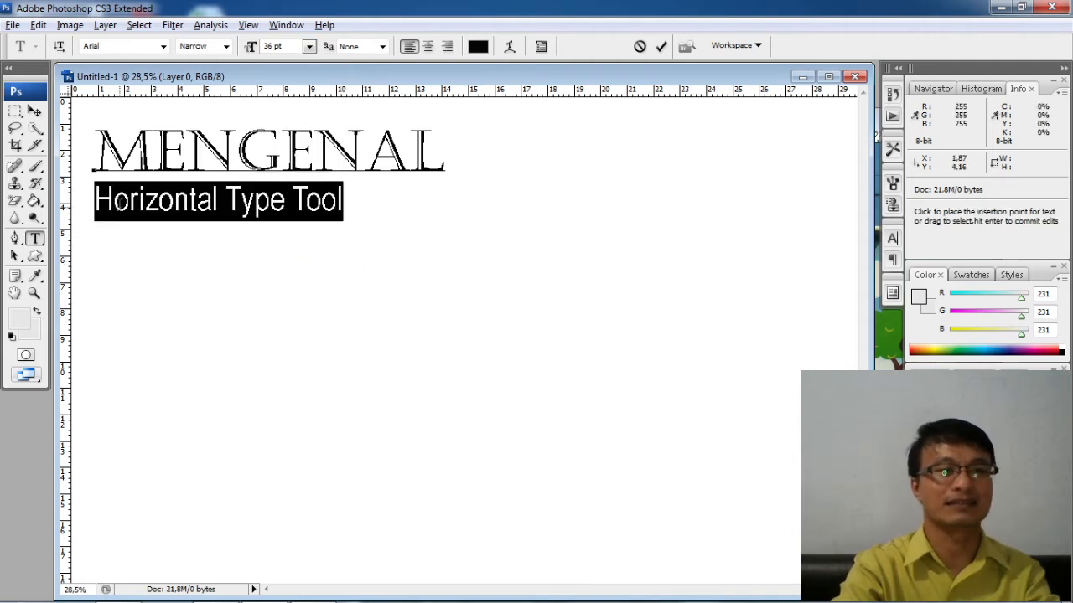
{"action": "left_click", "coordinate": [309, 47]}
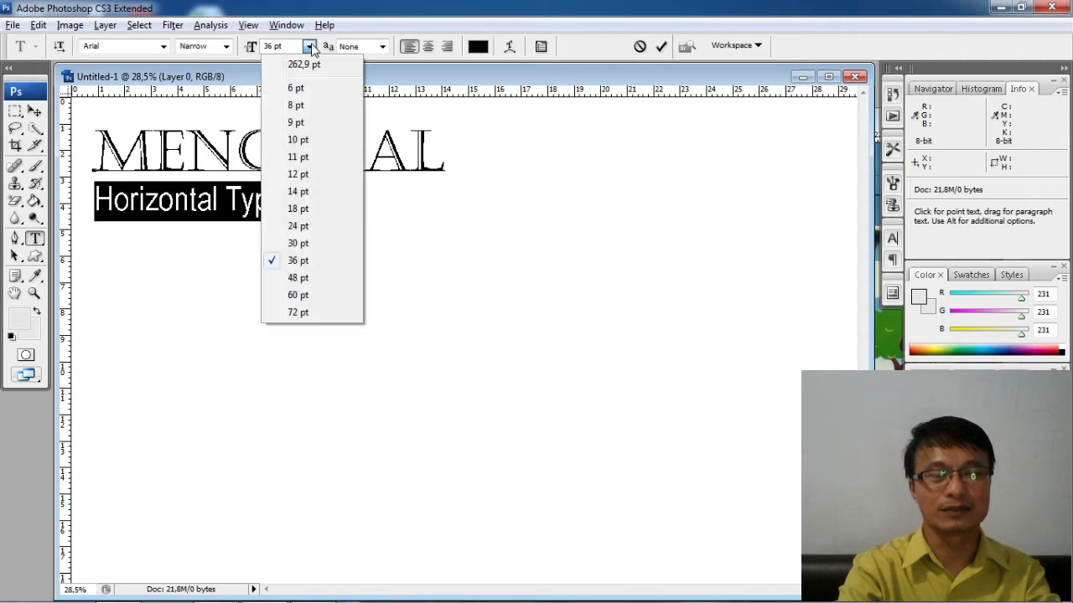
{"action": "left_click", "coordinate": [298, 313]}
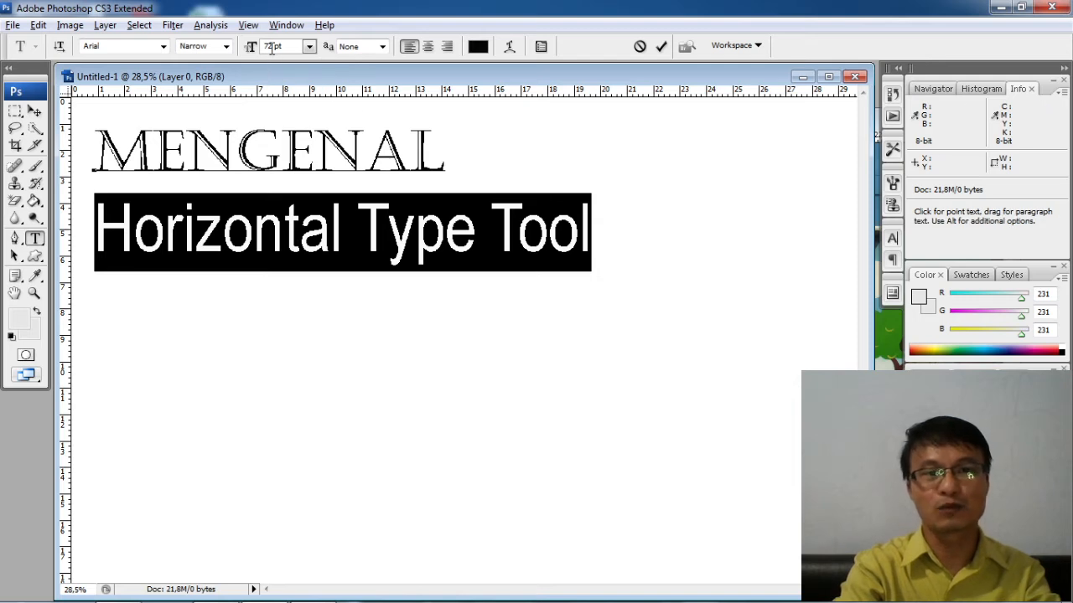
Set a custom font size of 100 pt for the selected line "Horizontal Type Tool"
{"action": "left_click_drag", "start_coordinate": [272, 46], "coordinate": [254, 49]}
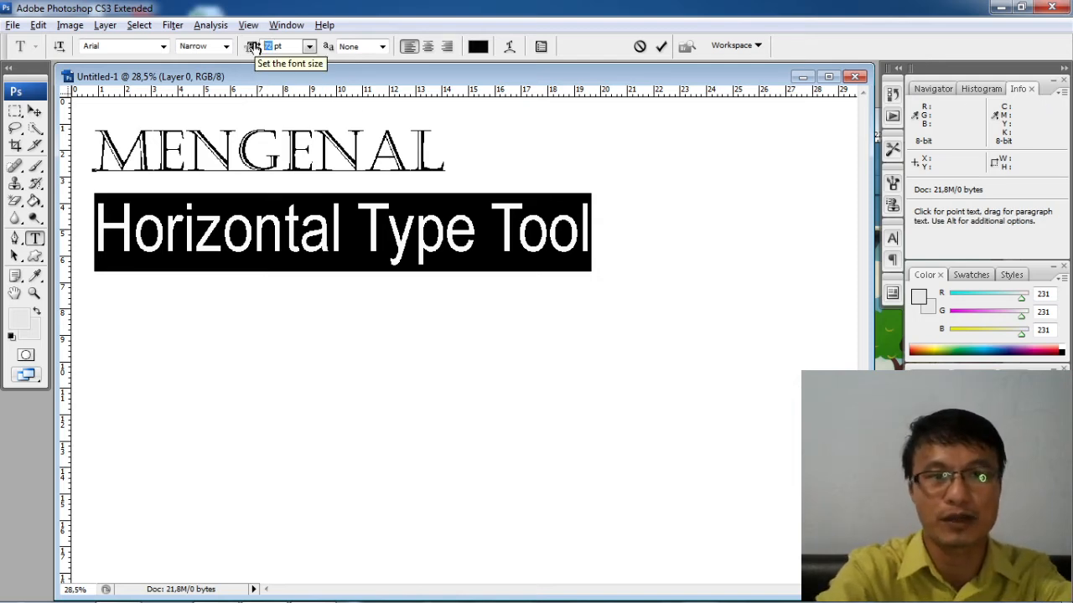
{"action": "type", "text": "100"}
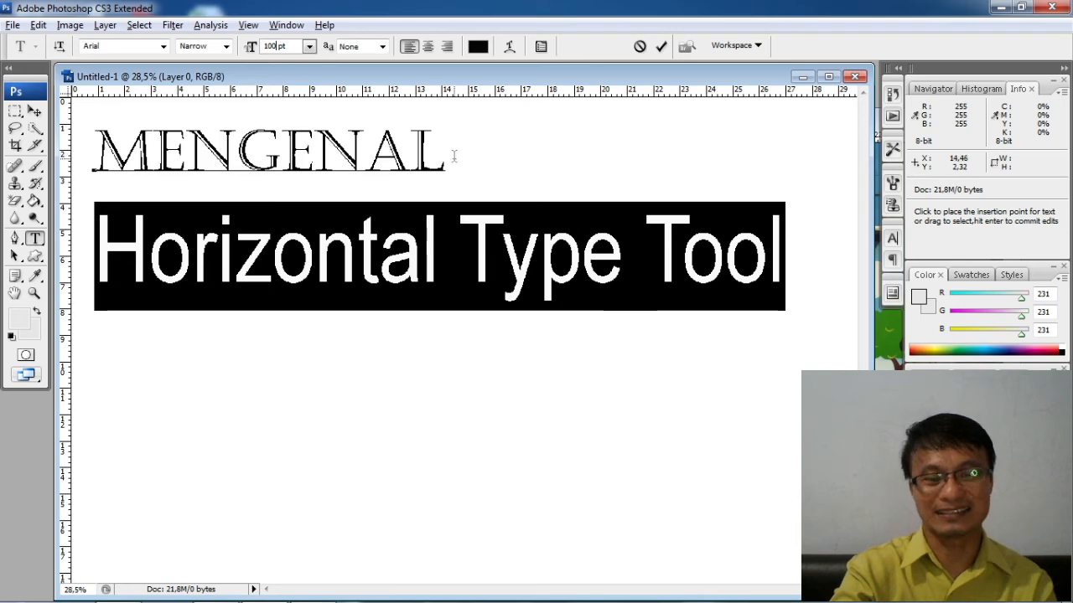
{"action": "key", "text": "ctrl+Return"}
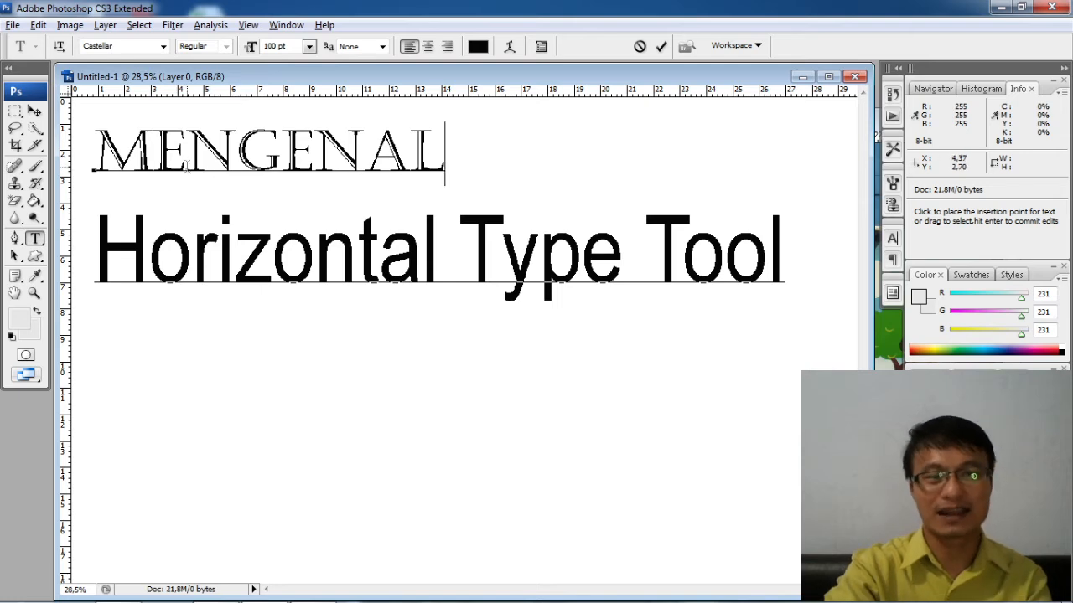
Select both text lines, "Mengenal" and "Horizontal Type Tool", and change their color to bright red (fb0404)
{"action": "left_click", "coordinate": [101, 152]}
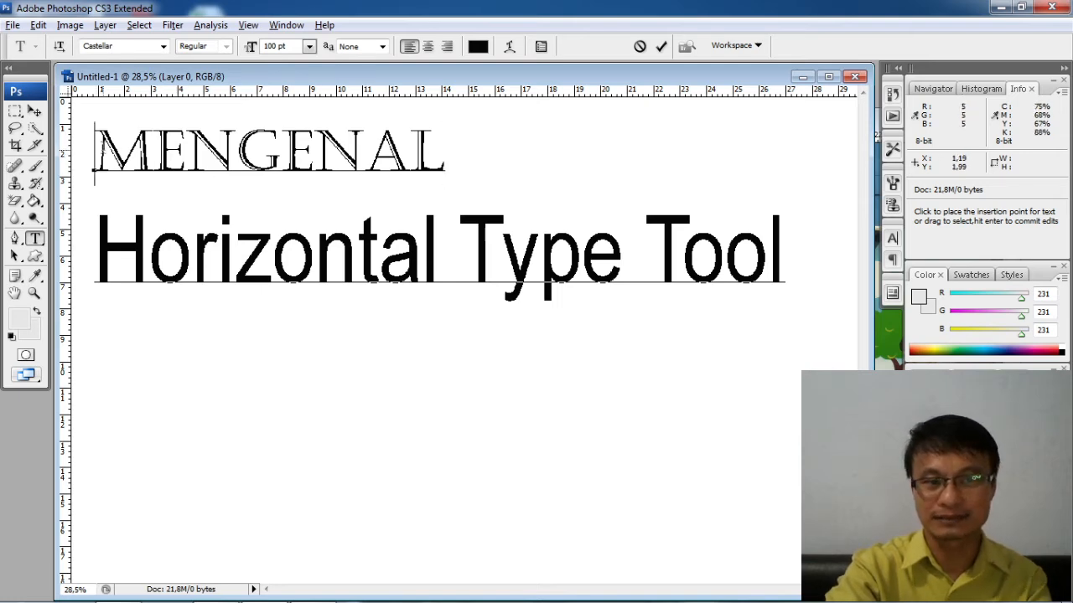
{"action": "left_click_drag", "start_coordinate": [94, 152], "coordinate": [819, 306]}
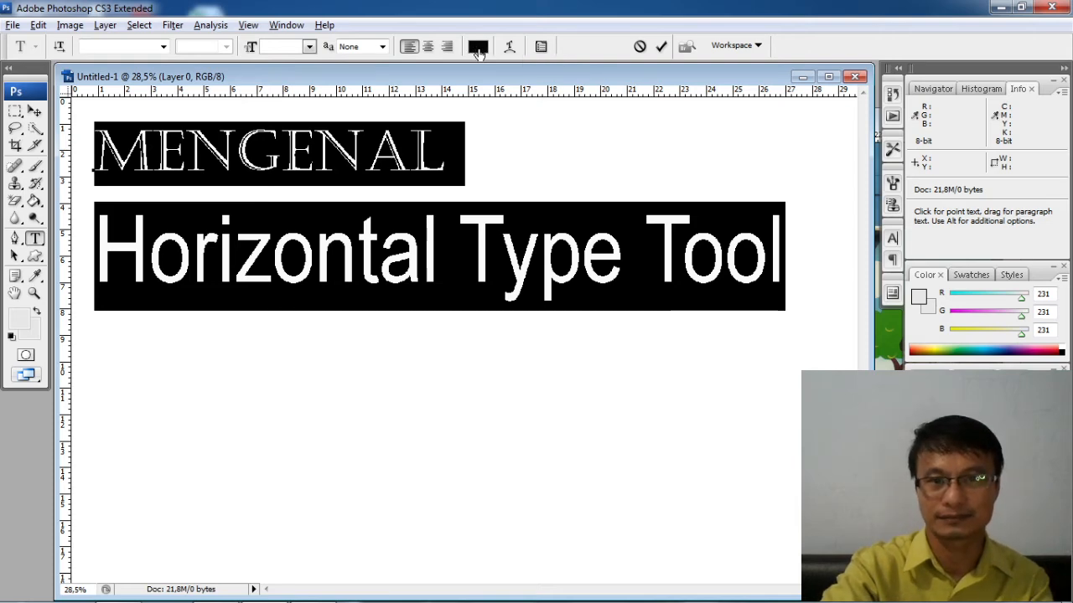
{"action": "left_click", "coordinate": [477, 48]}
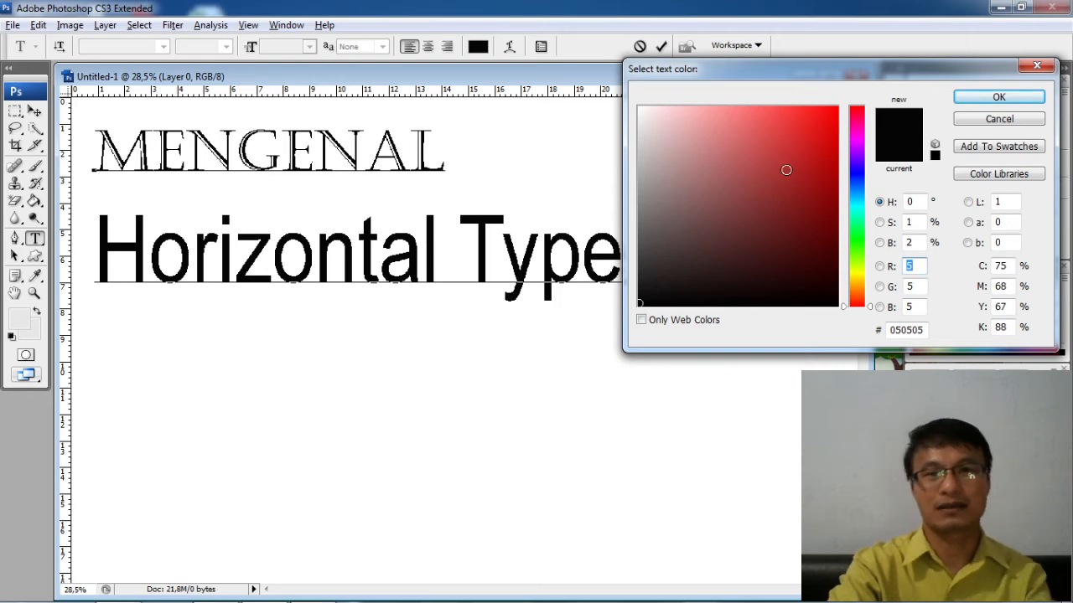
{"action": "left_click", "coordinate": [835, 110]}
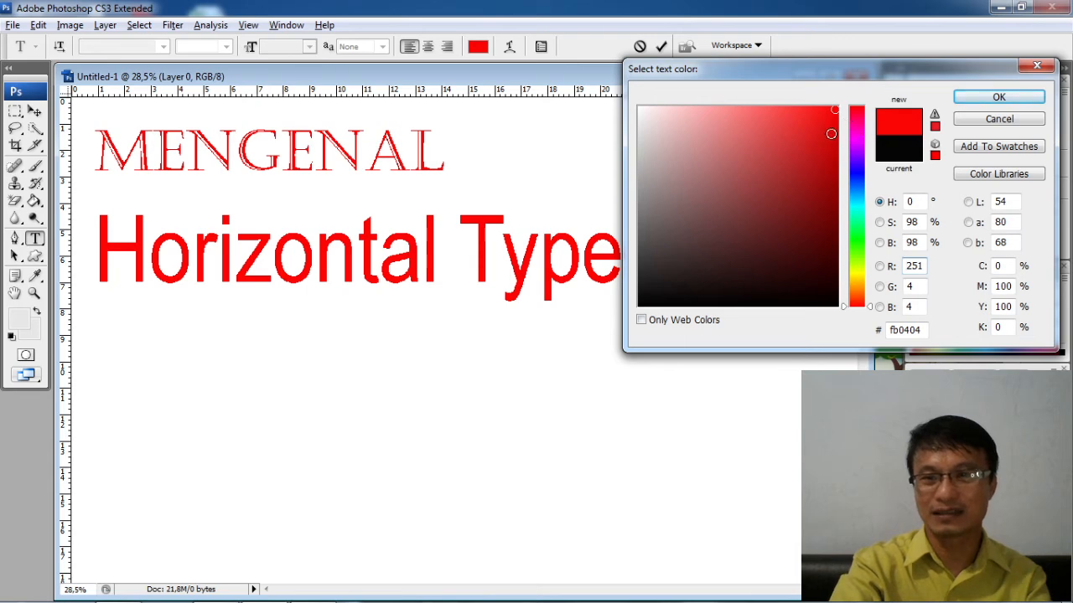
Try bright blue, dark blue (010b91), dark green (159101) and bright green (27fa04) on the selected text lines
{"action": "left_click", "coordinate": [857, 176]}
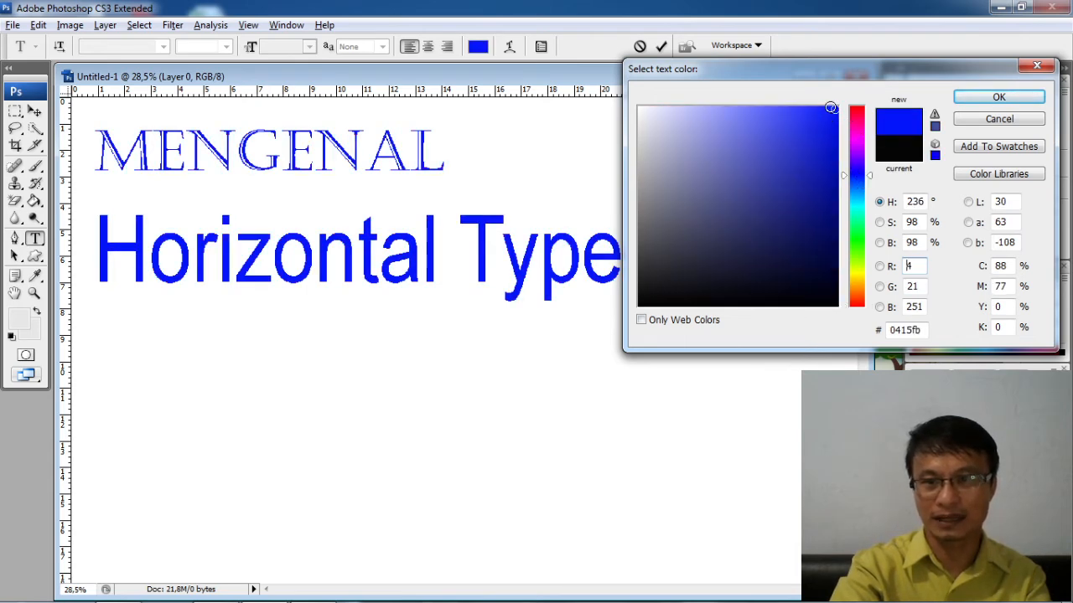
{"action": "left_click", "coordinate": [835, 110]}
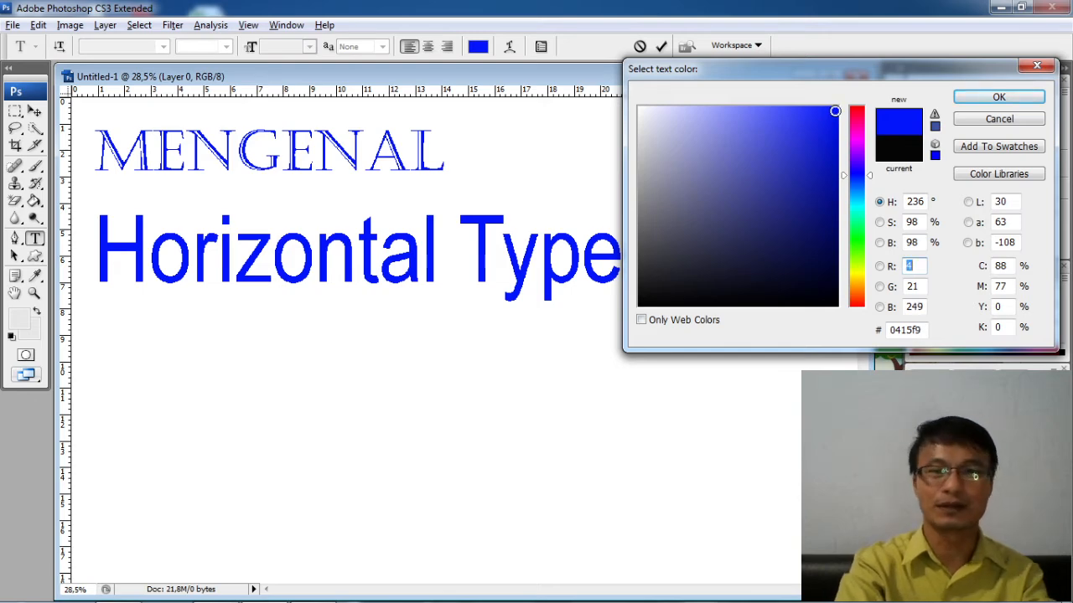
{"action": "left_click", "coordinate": [836, 191]}
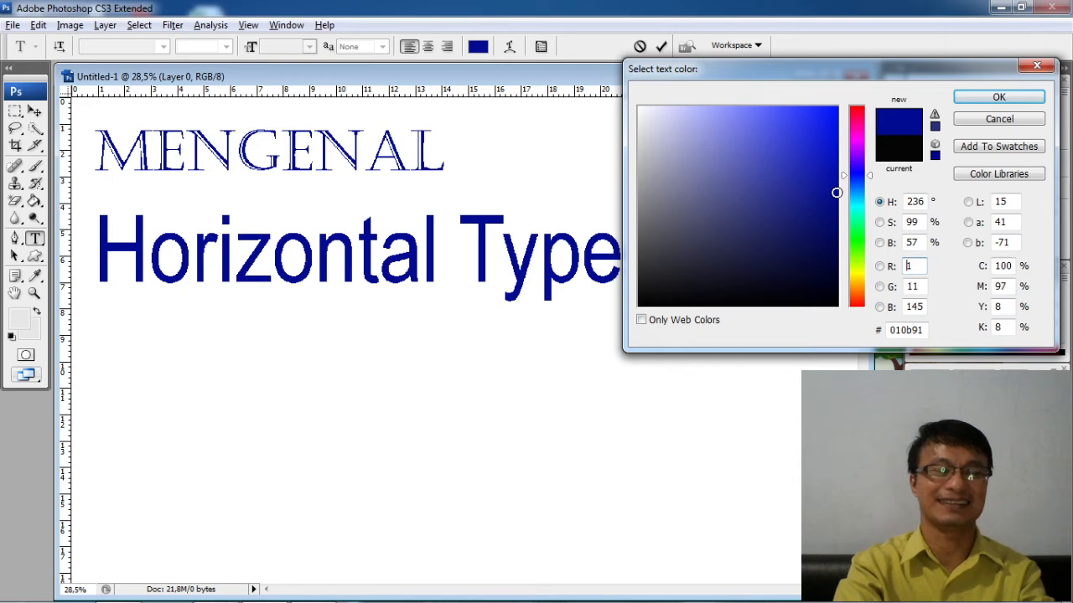
{"action": "left_click", "coordinate": [858, 245]}
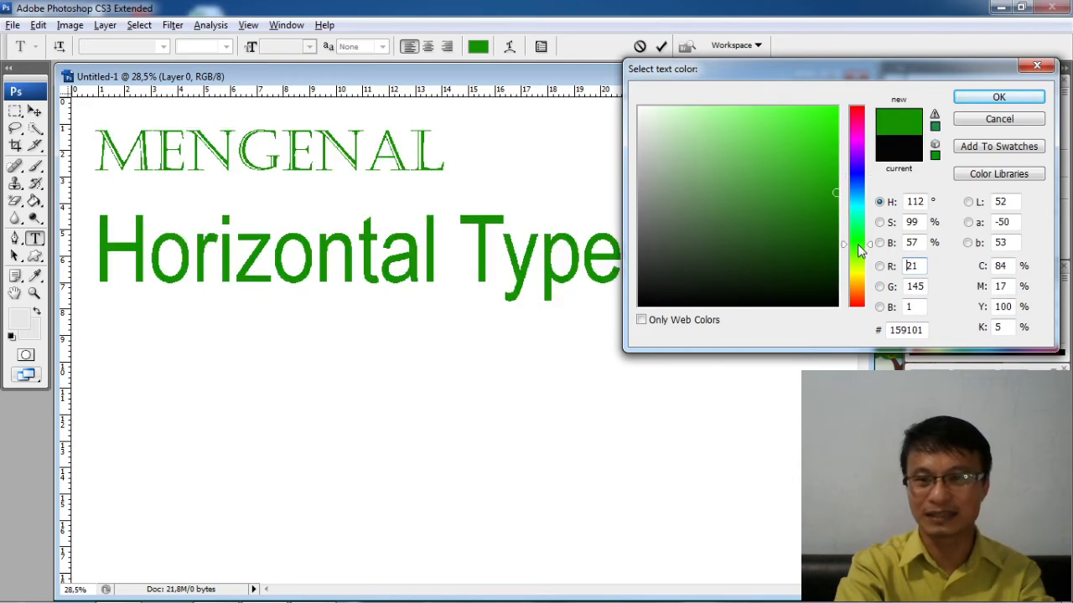
{"action": "left_click", "coordinate": [835, 110]}
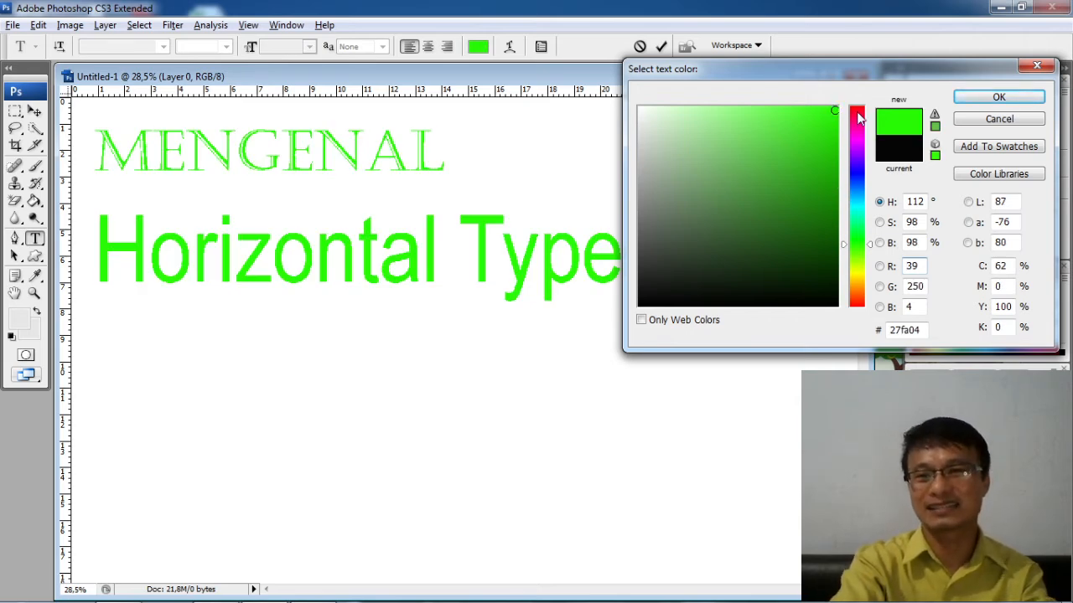
Set the color of both text lines to red (fc0505) and commit the text layer
{"action": "left_click_drag", "start_coordinate": [859, 117], "coordinate": [866, 96]}
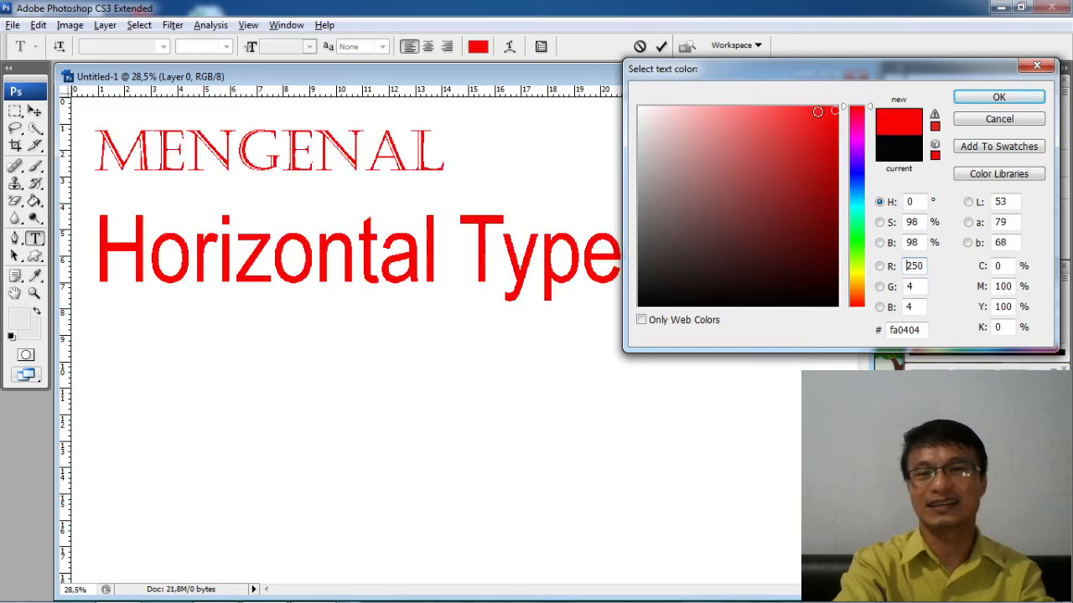
{"action": "left_click", "coordinate": [834, 109]}
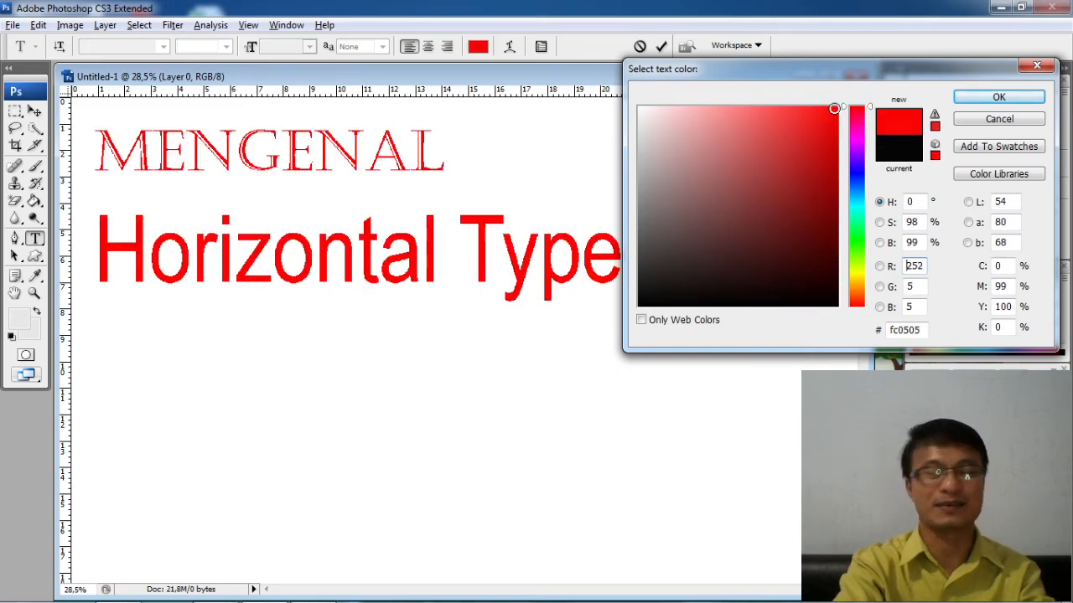
{"action": "left_click", "coordinate": [970, 101]}
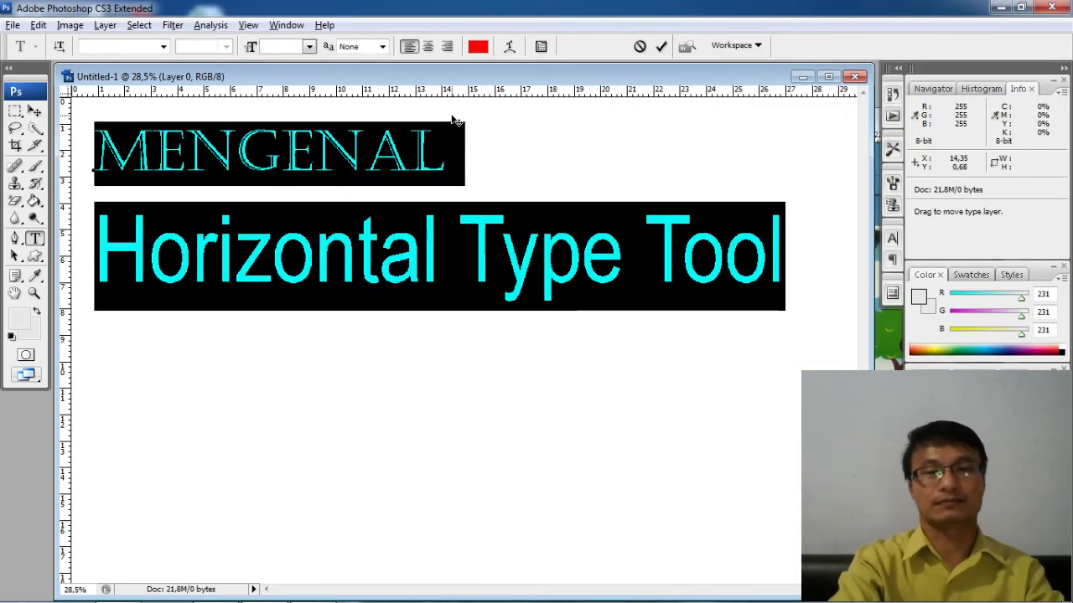
{"action": "left_click", "coordinate": [476, 140]}
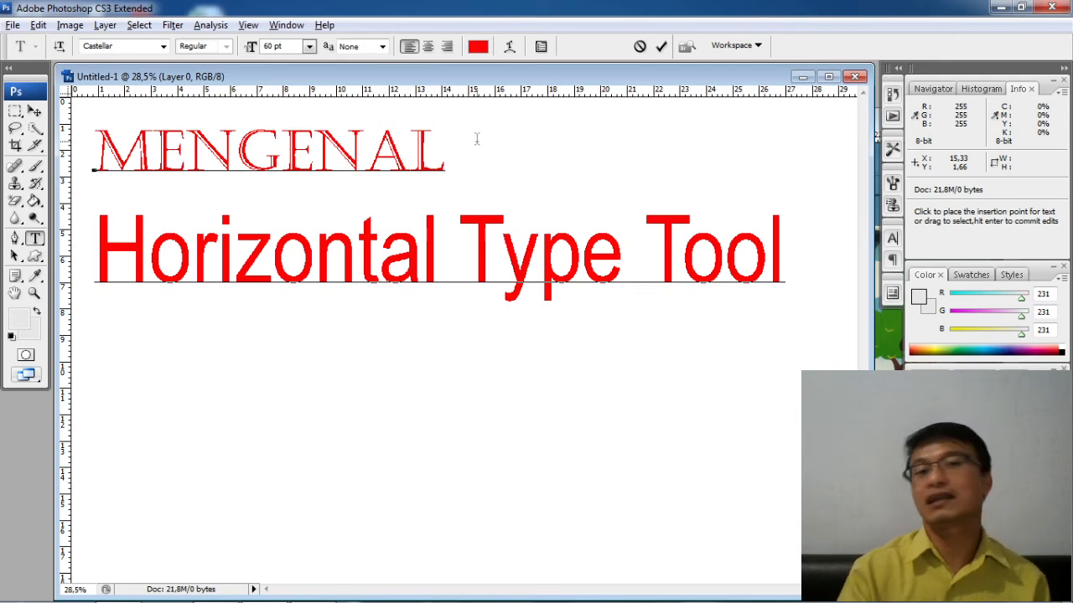
{"action": "left_click", "coordinate": [661, 47]}
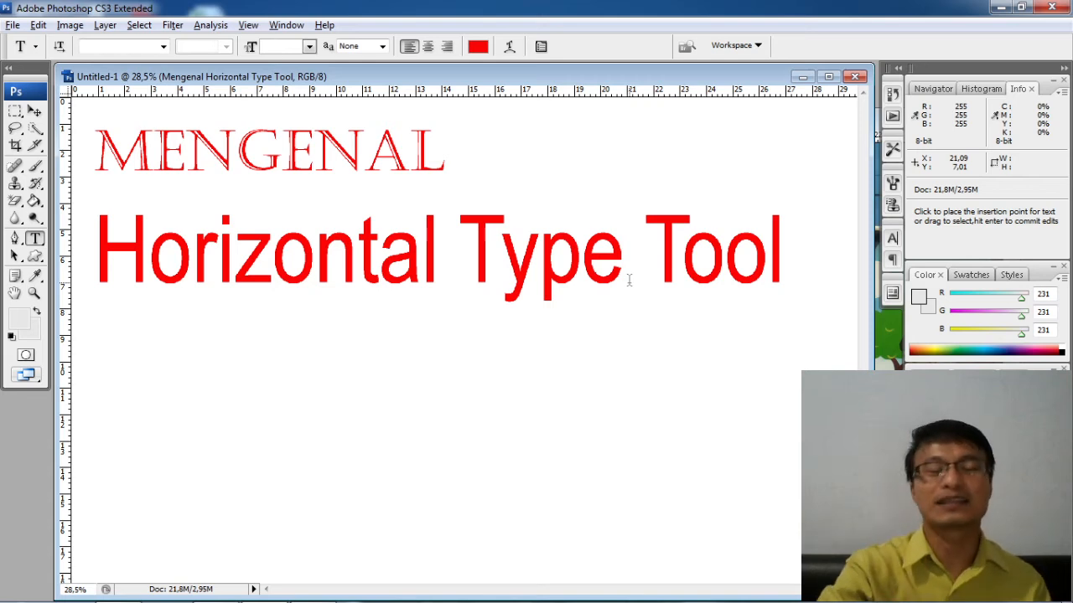
Add vertical text reading "Contoh" with the Vertical Type Tool, starting below the "H" of "Horizontal Type Tool"
{"action": "right_click", "coordinate": [42, 246]}
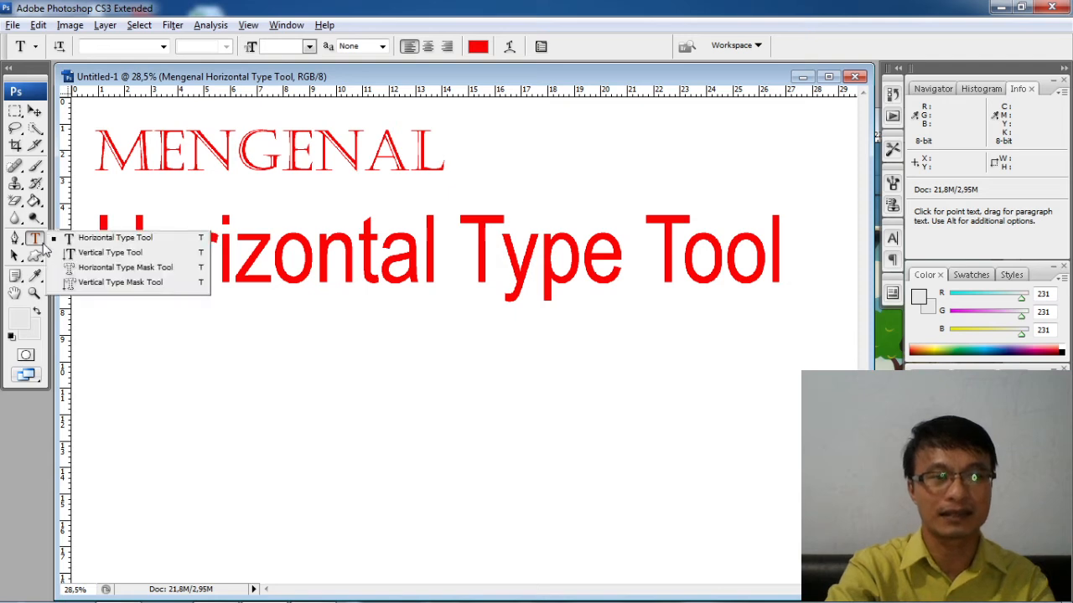
{"action": "left_click", "coordinate": [143, 257]}
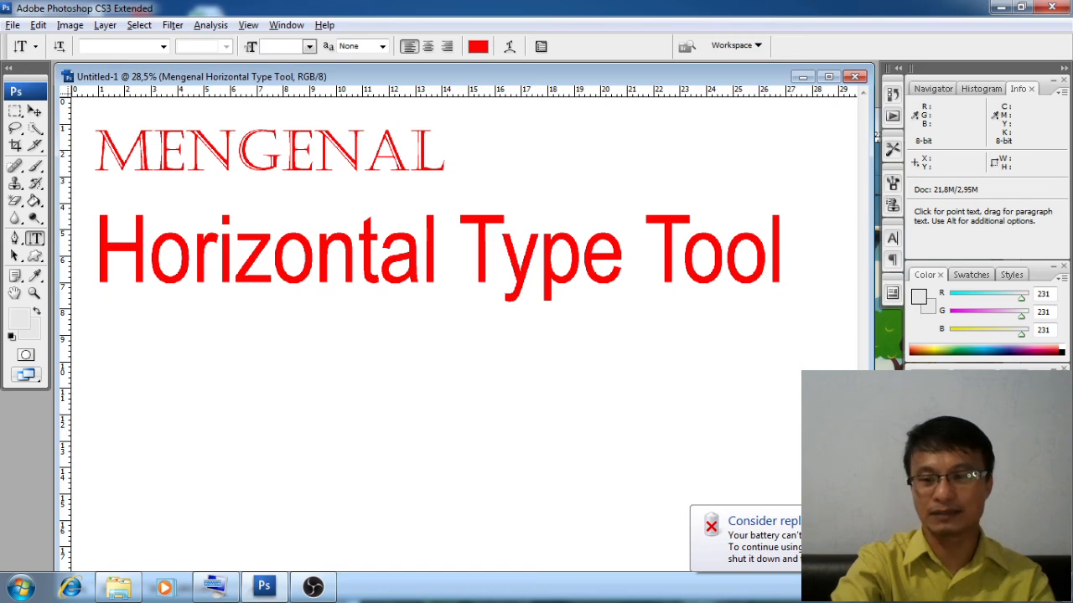
{"action": "left_click", "coordinate": [111, 321]}
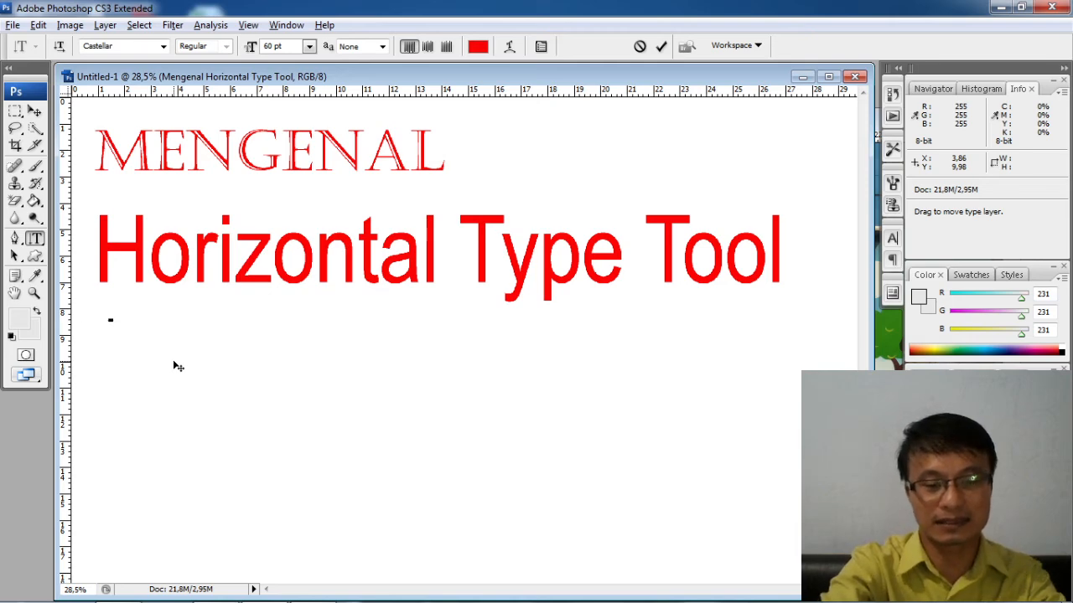
{"action": "type", "text": "C"}
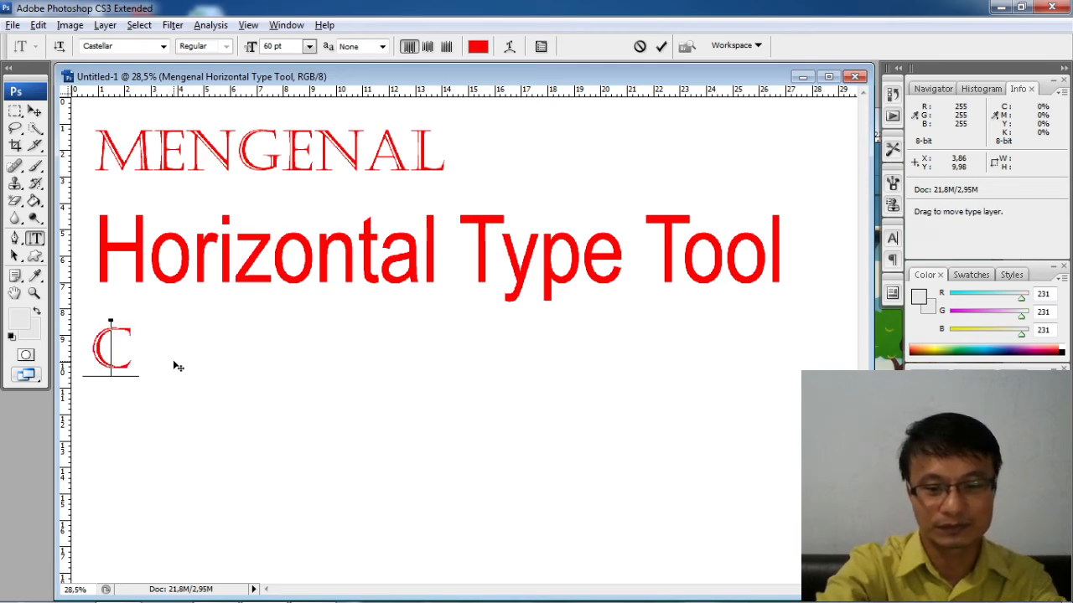
{"action": "type", "text": "ONT"}
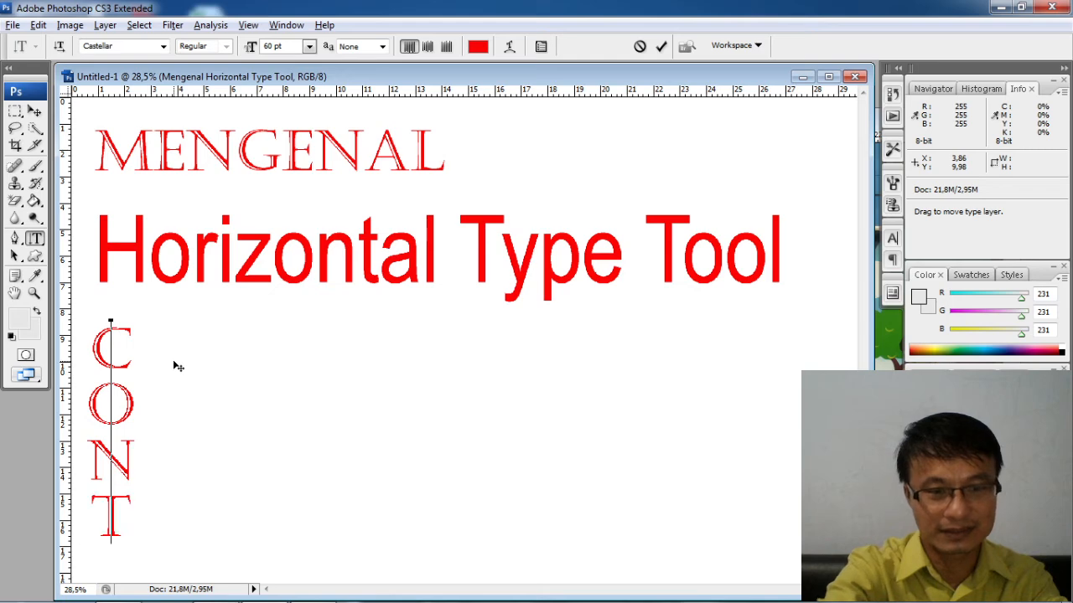
{"action": "type", "text": "O"}
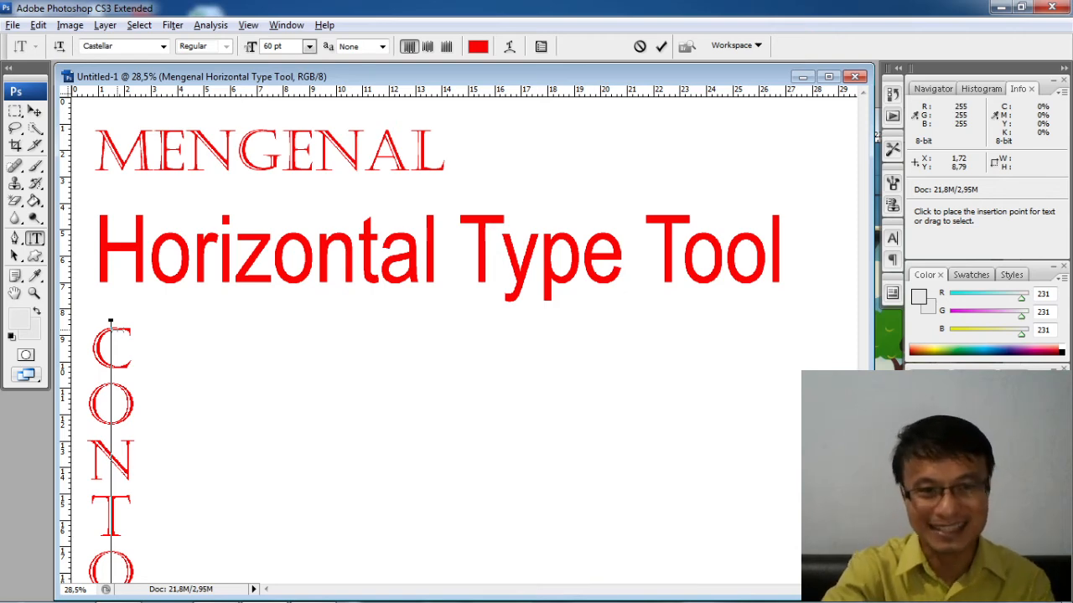
Set the font size of the entire vertical word "Contoh" to 48 pt
{"action": "left_click_drag", "start_coordinate": [109, 324], "coordinate": [111, 585]}
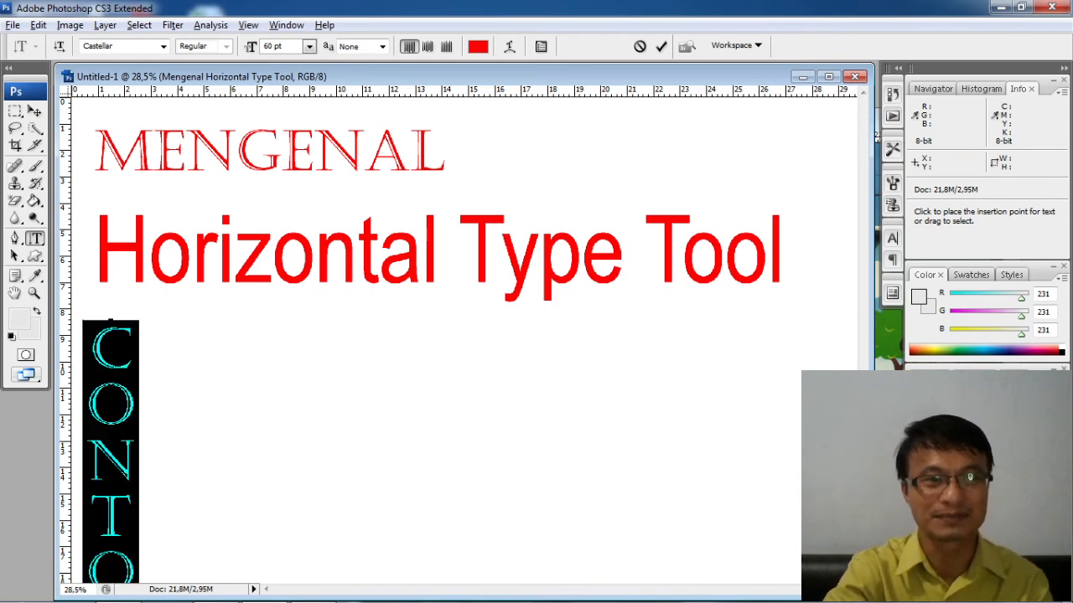
{"action": "left_click", "coordinate": [309, 48]}
{"action": "left_click", "coordinate": [300, 280]}
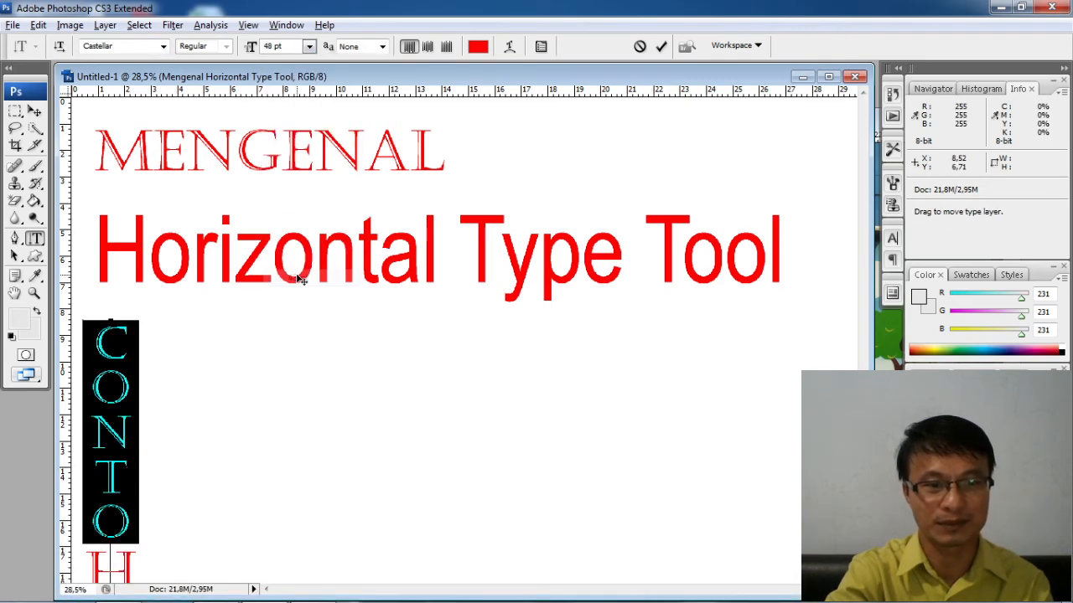
{"action": "left_click_drag", "start_coordinate": [110, 323], "coordinate": [111, 596]}
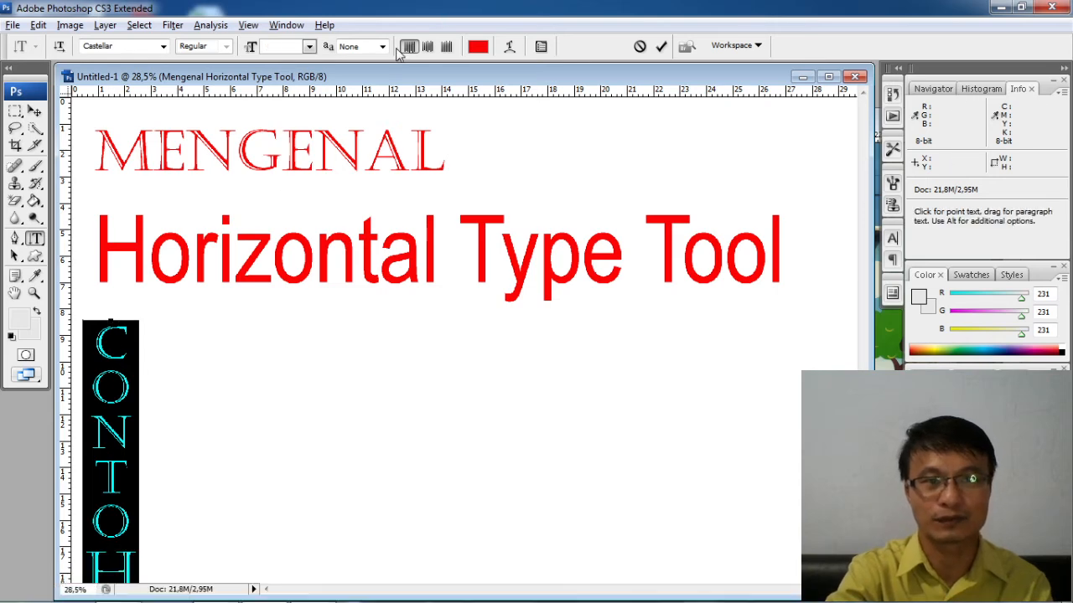
{"action": "left_click", "coordinate": [308, 47]}
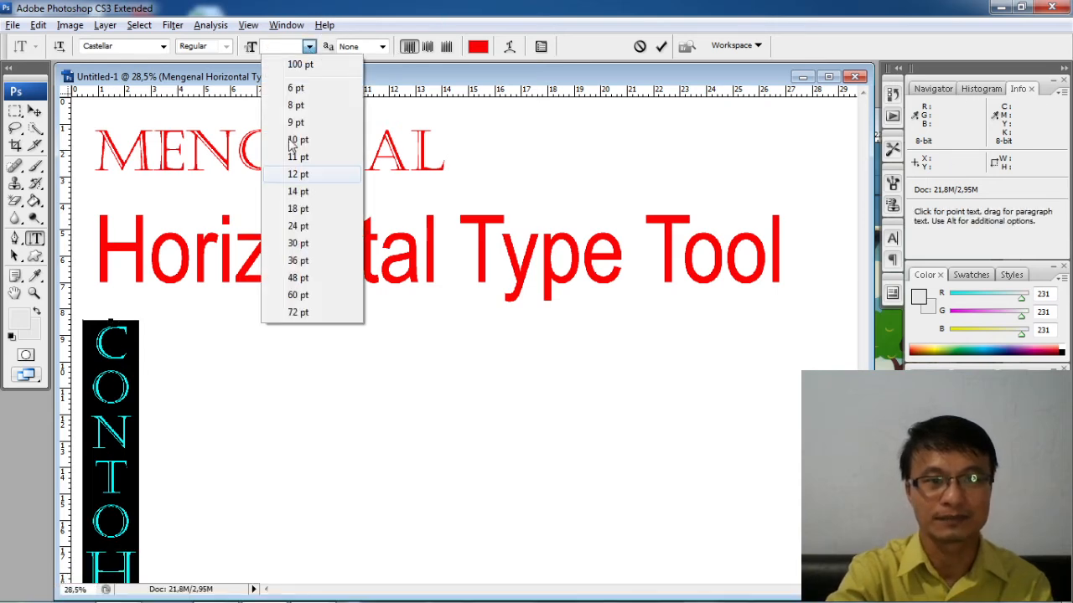
{"action": "left_click", "coordinate": [298, 279]}
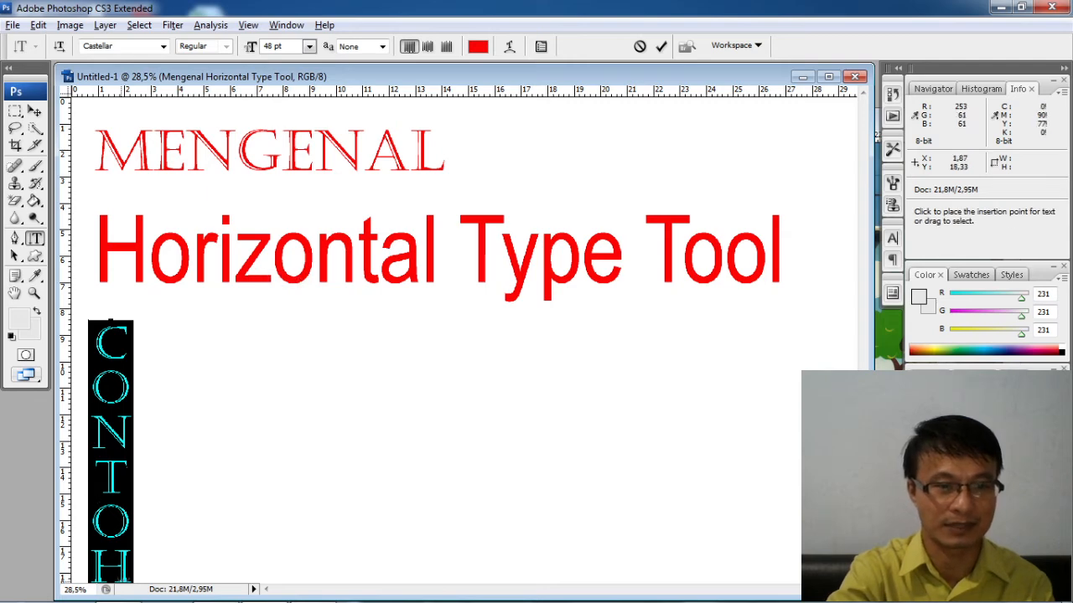
Change the font of the selected vertical word "Contoh" to Chiller
{"action": "left_click", "coordinate": [33, 112]}
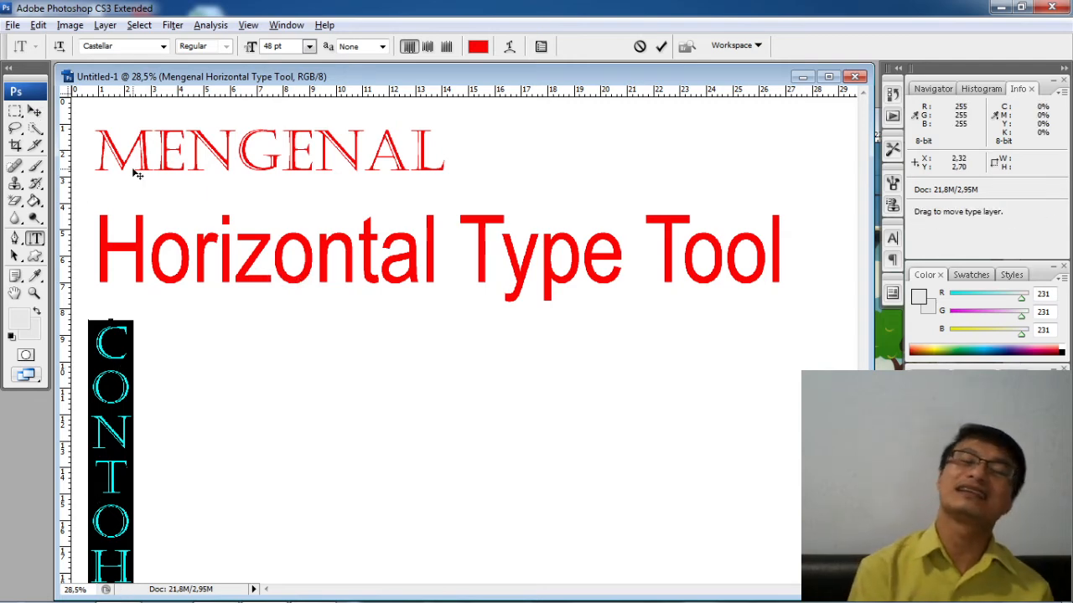
{"action": "left_click", "coordinate": [164, 47]}
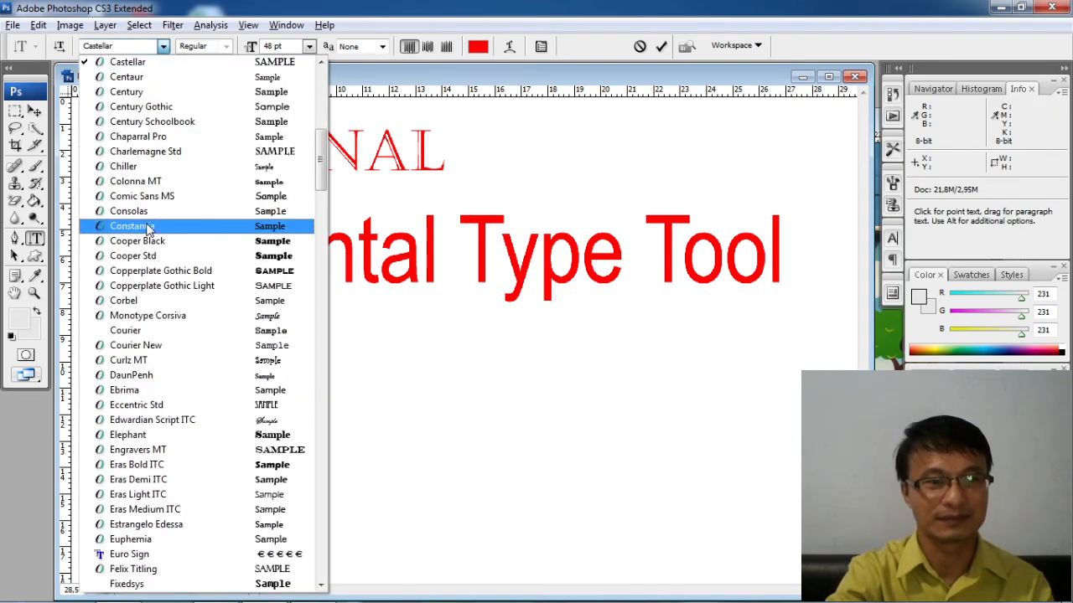
{"action": "left_click", "coordinate": [157, 171]}
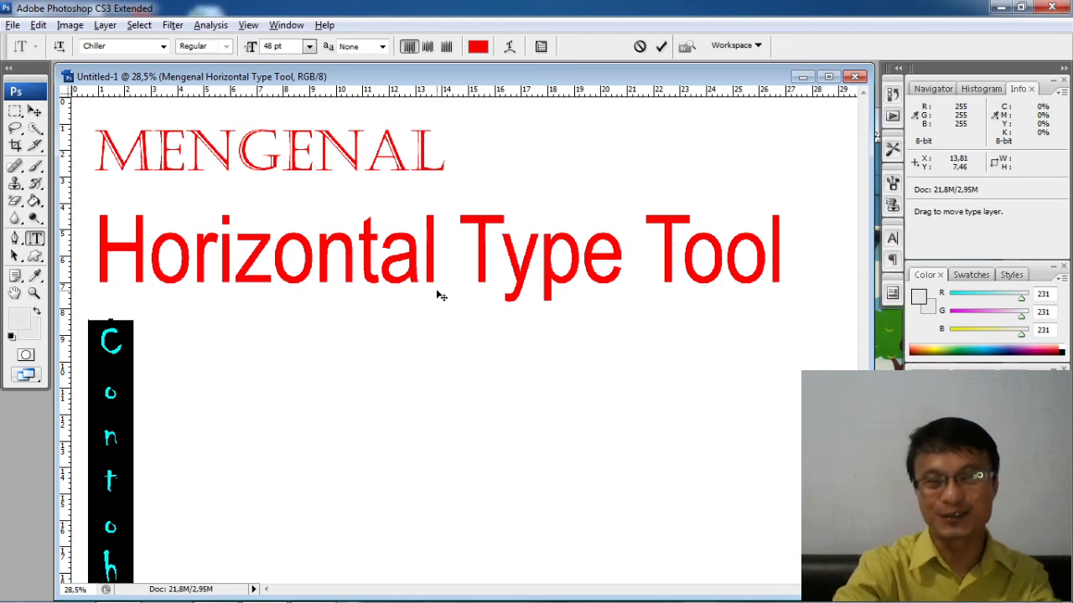
Set the vertical word "Contoh" to turquoise (02f2d3) and commit the text layer
{"action": "left_click", "coordinate": [478, 47]}
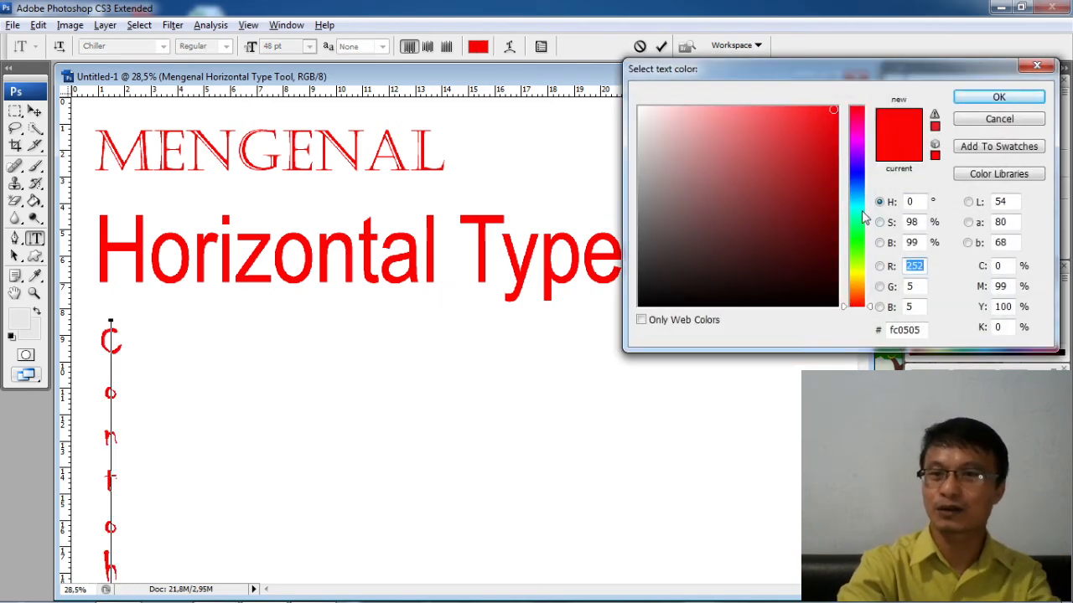
{"action": "left_click", "coordinate": [859, 211]}
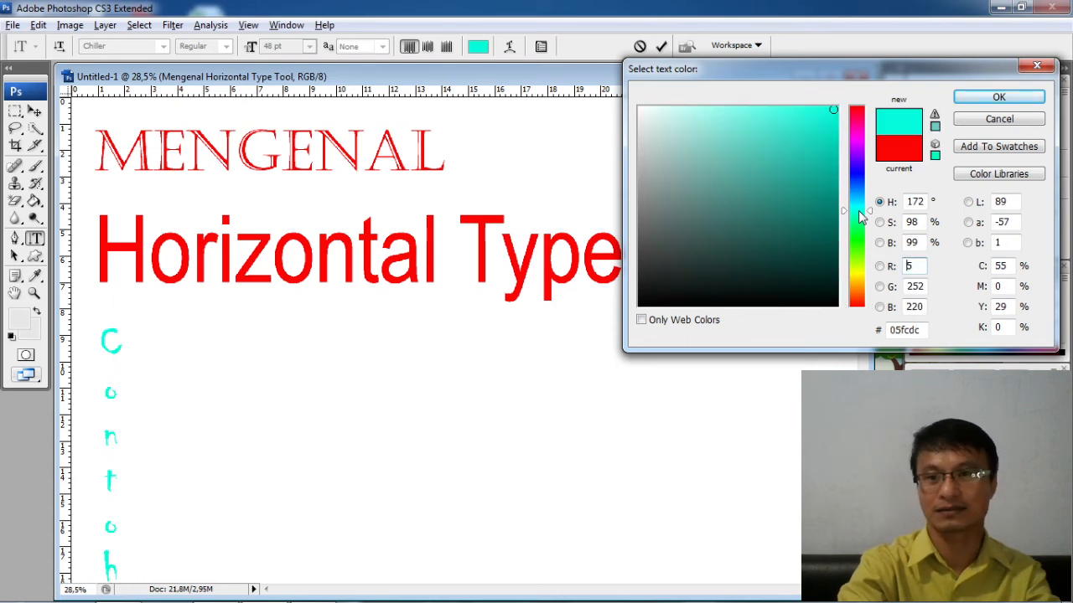
{"action": "left_click", "coordinate": [836, 116]}
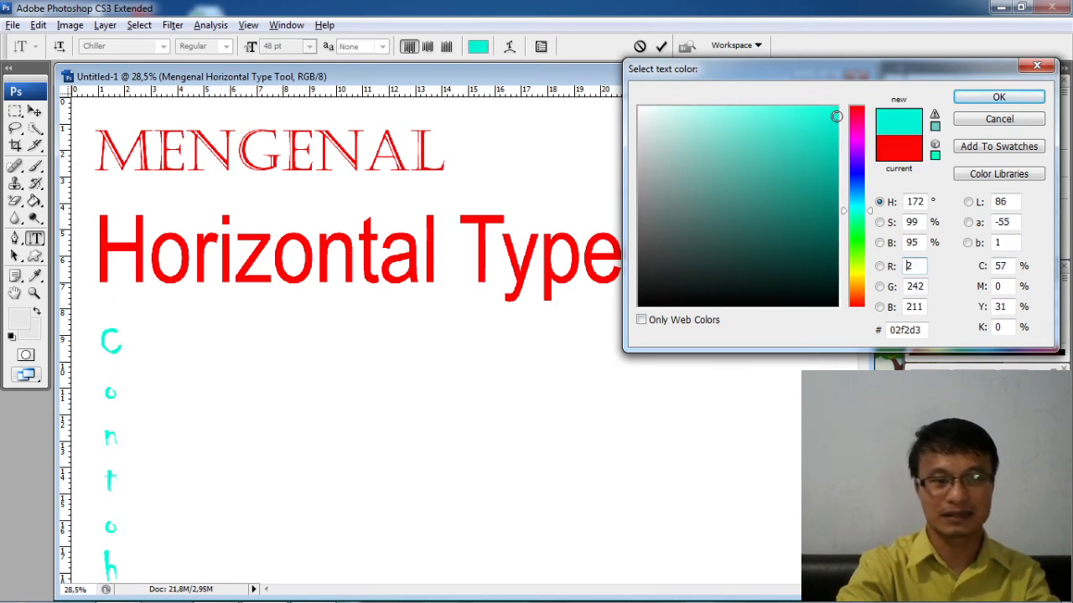
{"action": "left_click", "coordinate": [997, 98]}
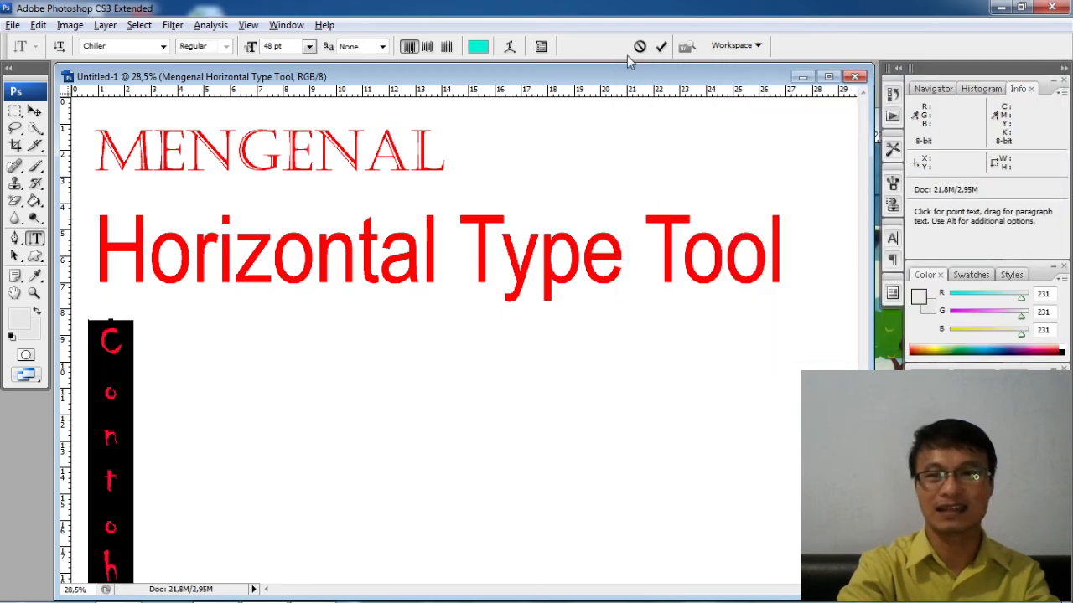
{"action": "left_click", "coordinate": [661, 47]}
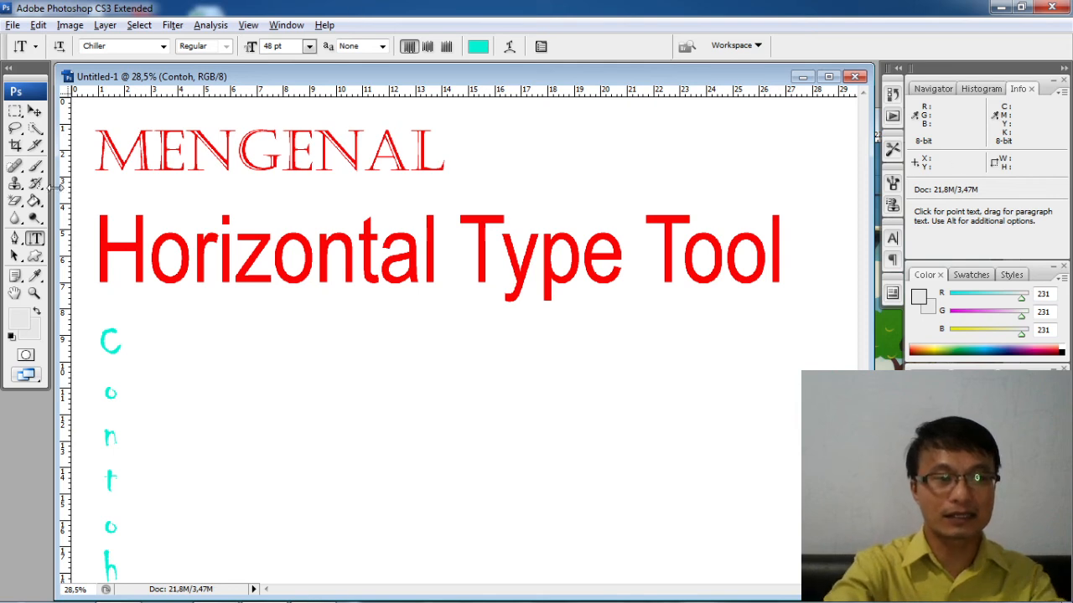
Enter the word "Belajar" with the Horizontal Type Mask Tool, just right of the "C" of the vertical word "Contoh"
{"action": "right_click", "coordinate": [39, 241]}
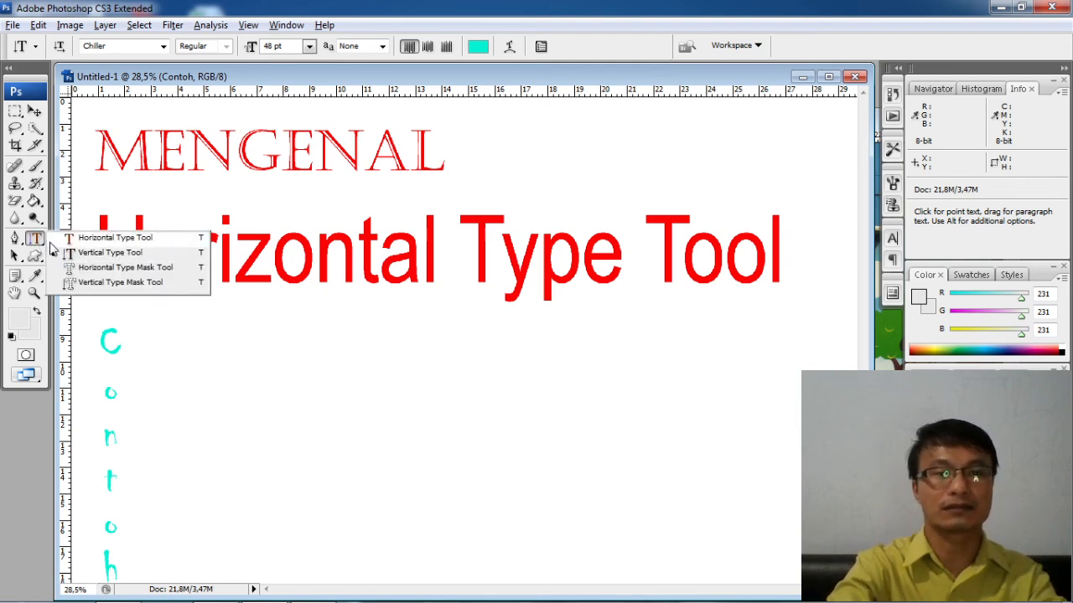
{"action": "left_click", "coordinate": [89, 269]}
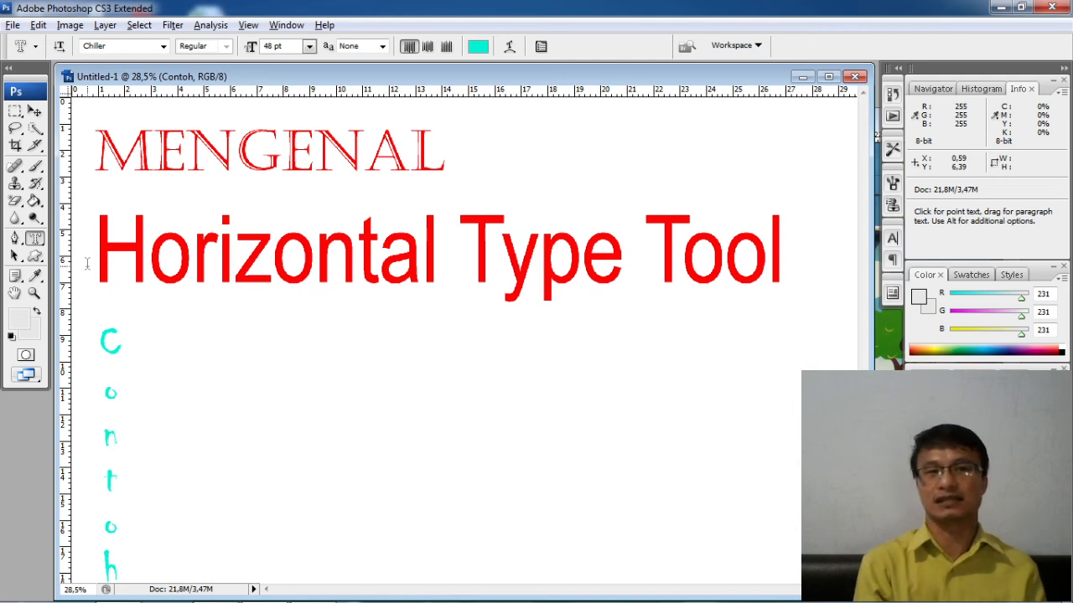
{"action": "left_click", "coordinate": [178, 341]}
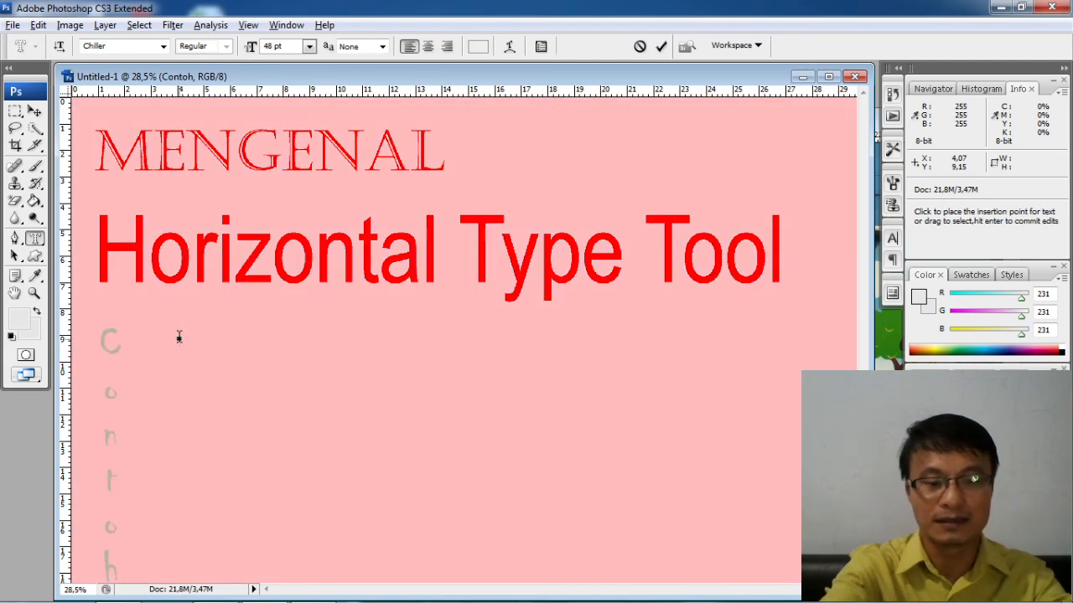
{"action": "type", "text": "Be"}
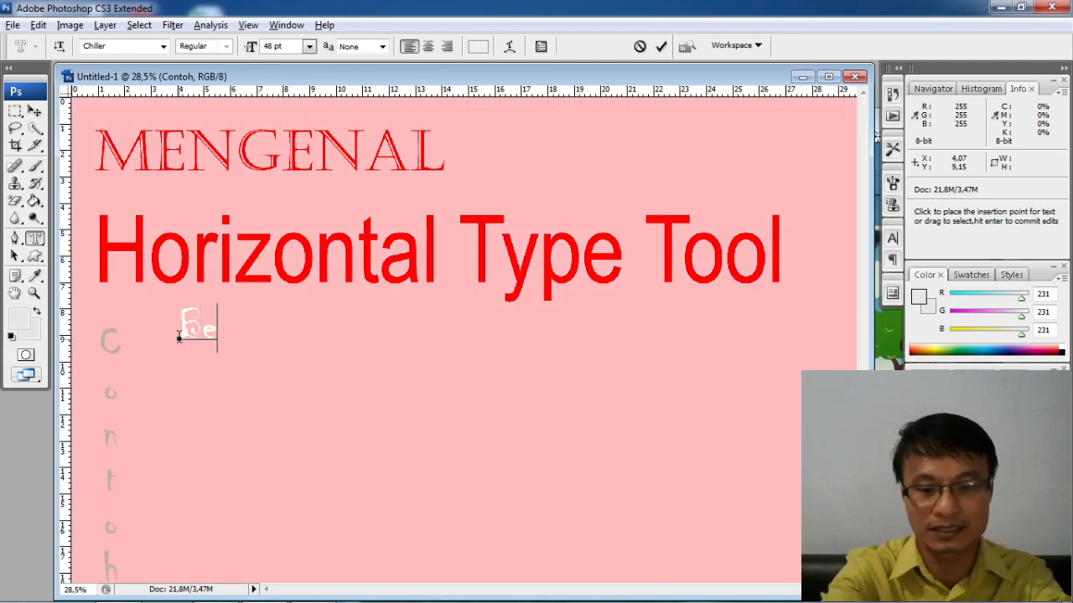
{"action": "type", "text": "laj"}
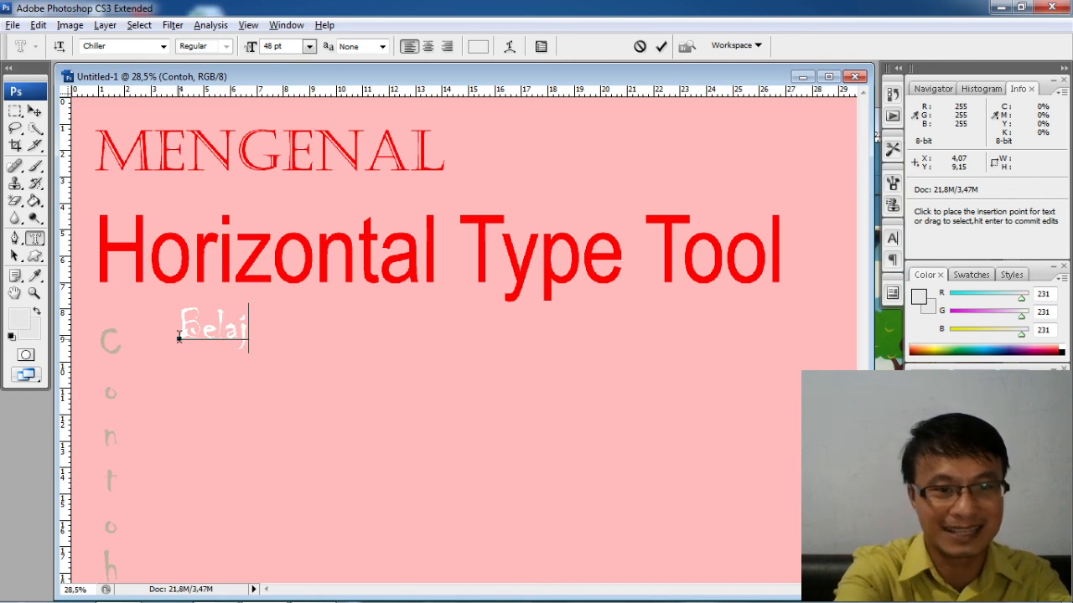
{"action": "type", "text": "ar"}
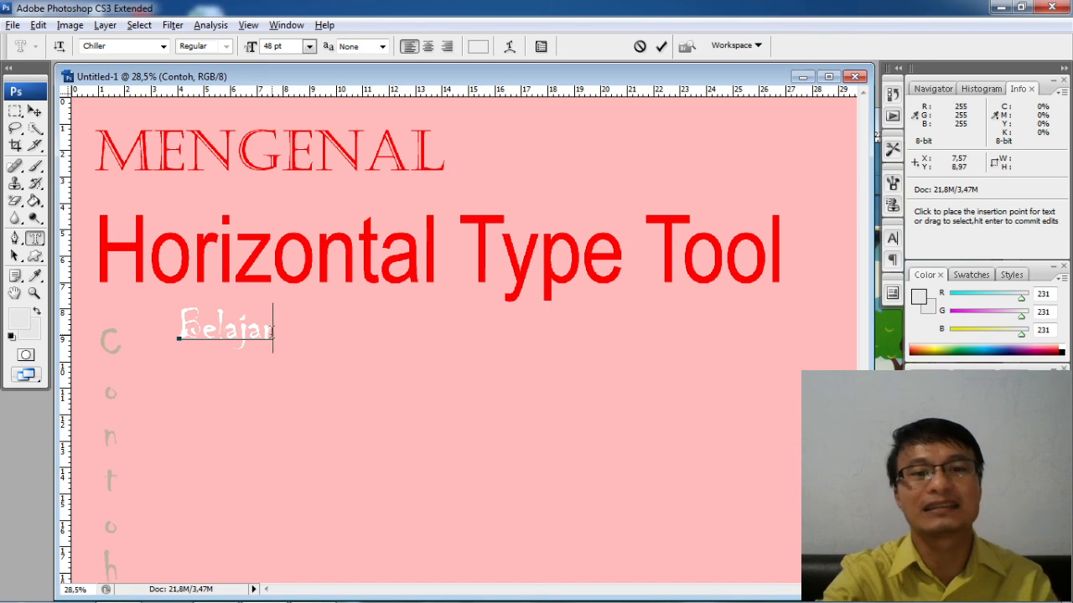
Set the whole mask word "Belajar" to Cooper Std at 60 pt and commit it as a selection
{"action": "left_click_drag", "start_coordinate": [273, 331], "coordinate": [161, 331]}
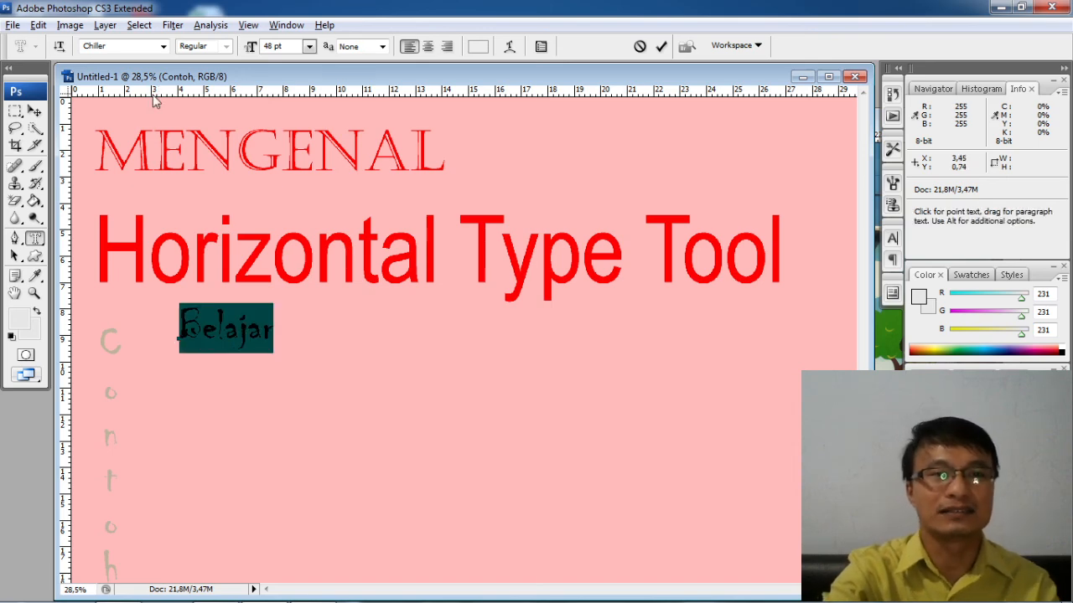
{"action": "left_click", "coordinate": [161, 46]}
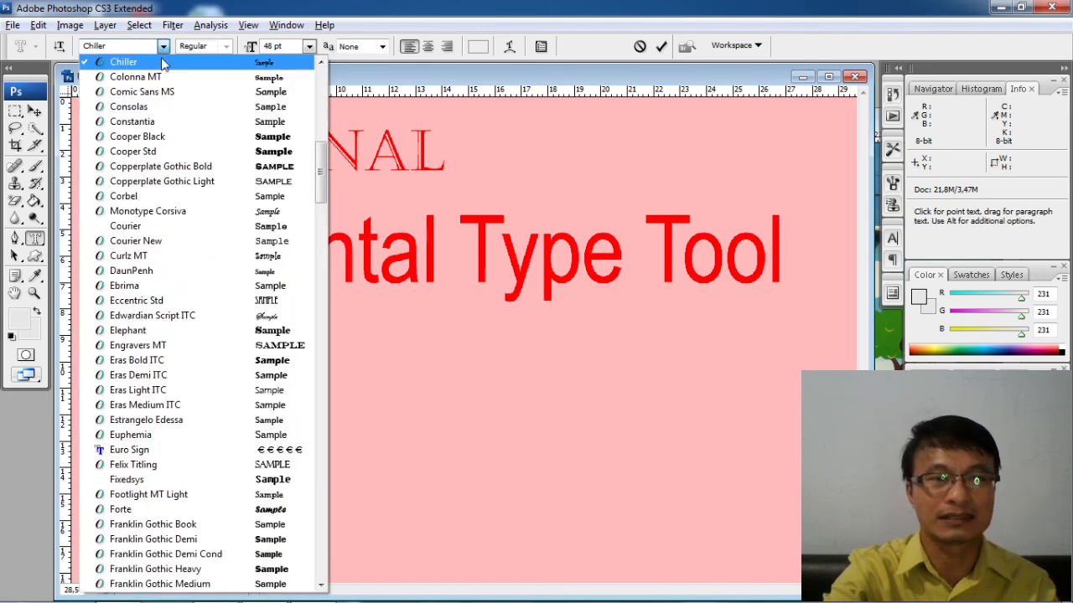
{"action": "left_click", "coordinate": [182, 155]}
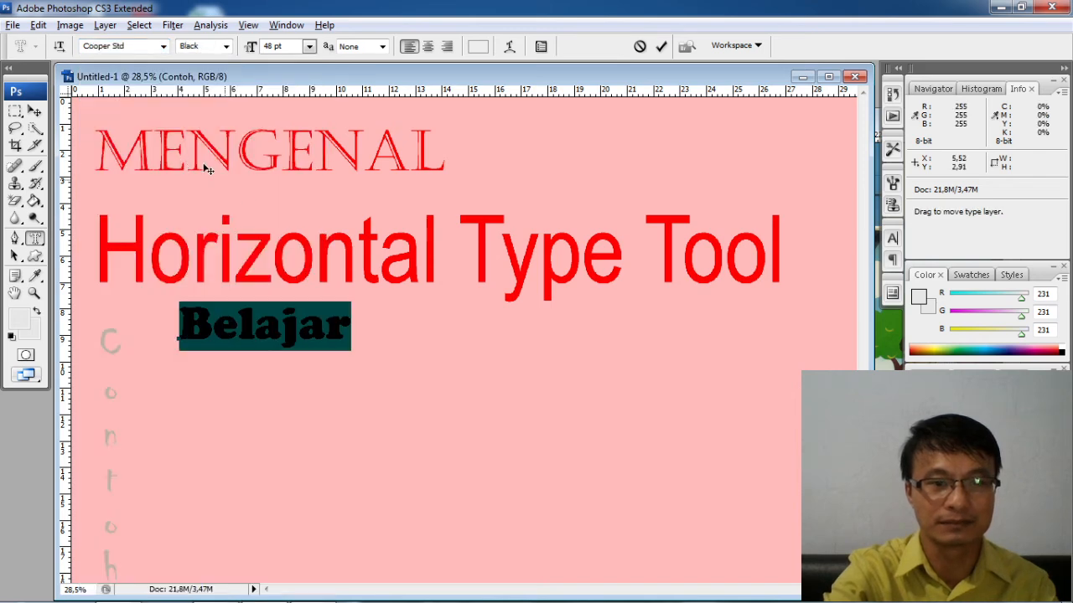
{"action": "left_click", "coordinate": [309, 47]}
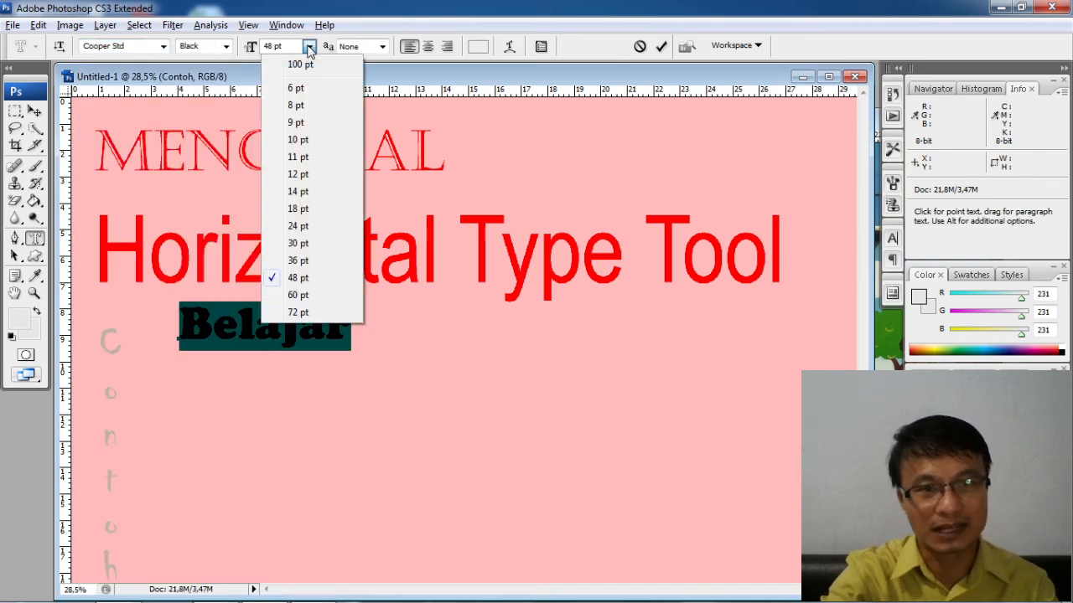
{"action": "left_click", "coordinate": [298, 295]}
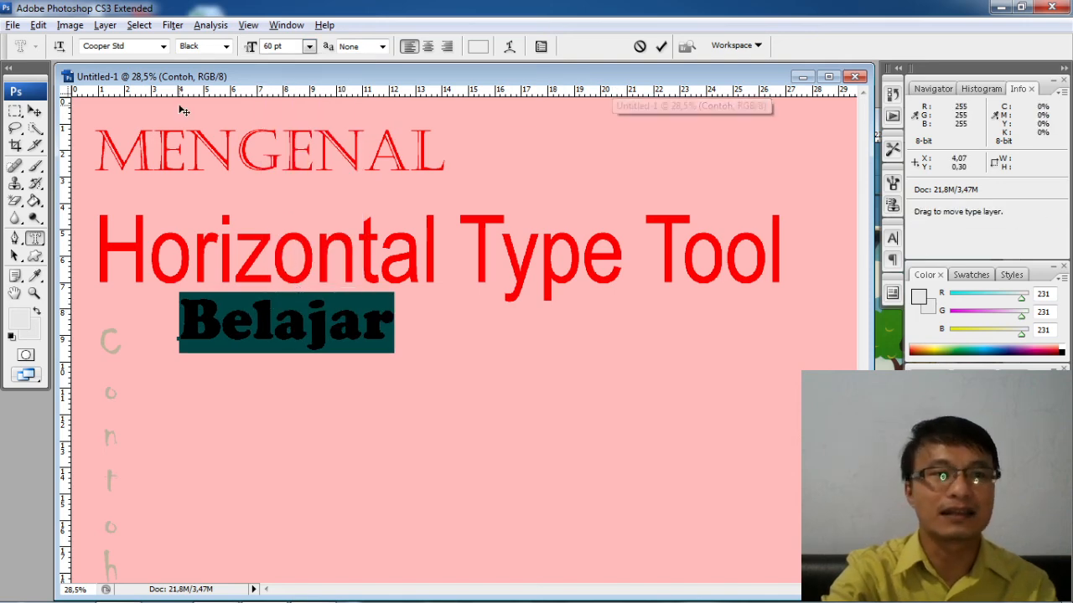
{"action": "left_click", "coordinate": [661, 48]}
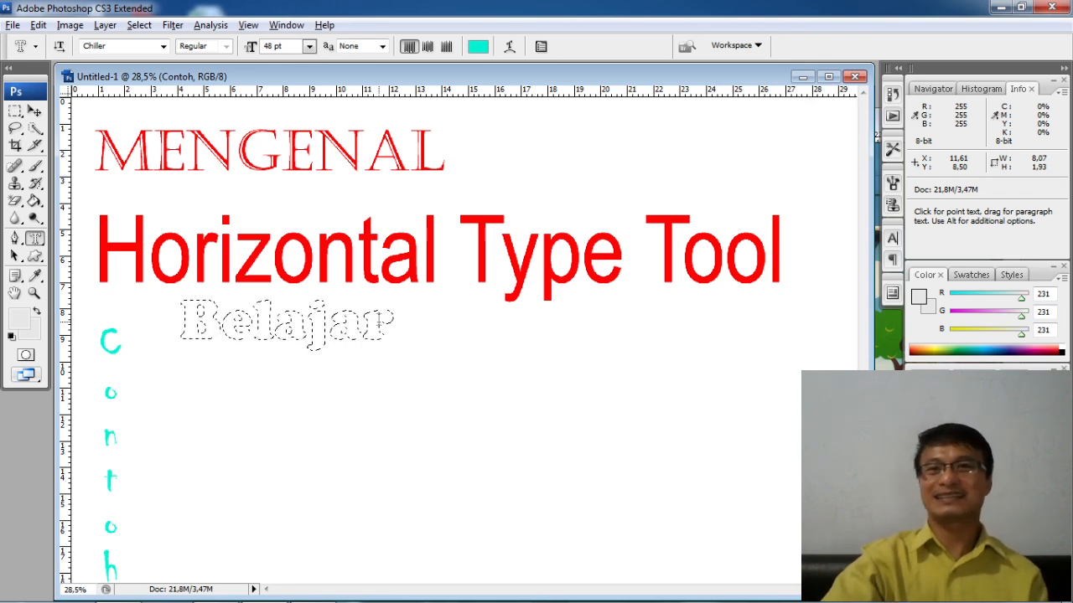
Enter the word "Aku" with the Vertical Type Mask Tool, starting to the right of the "Belajar" selection, and select the word
{"action": "right_click", "coordinate": [40, 244]}
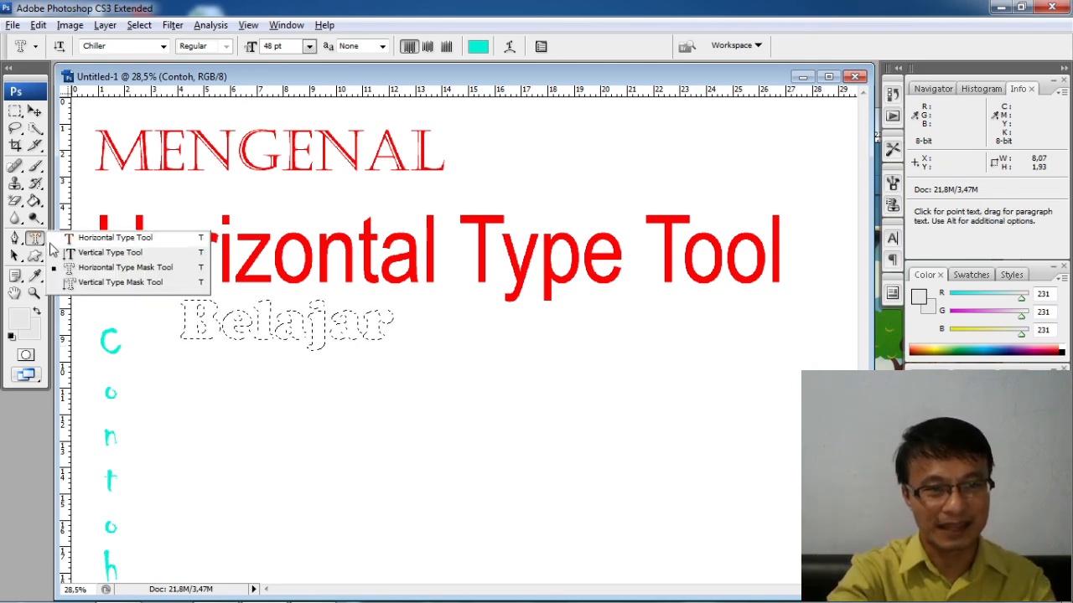
{"action": "left_click", "coordinate": [111, 284]}
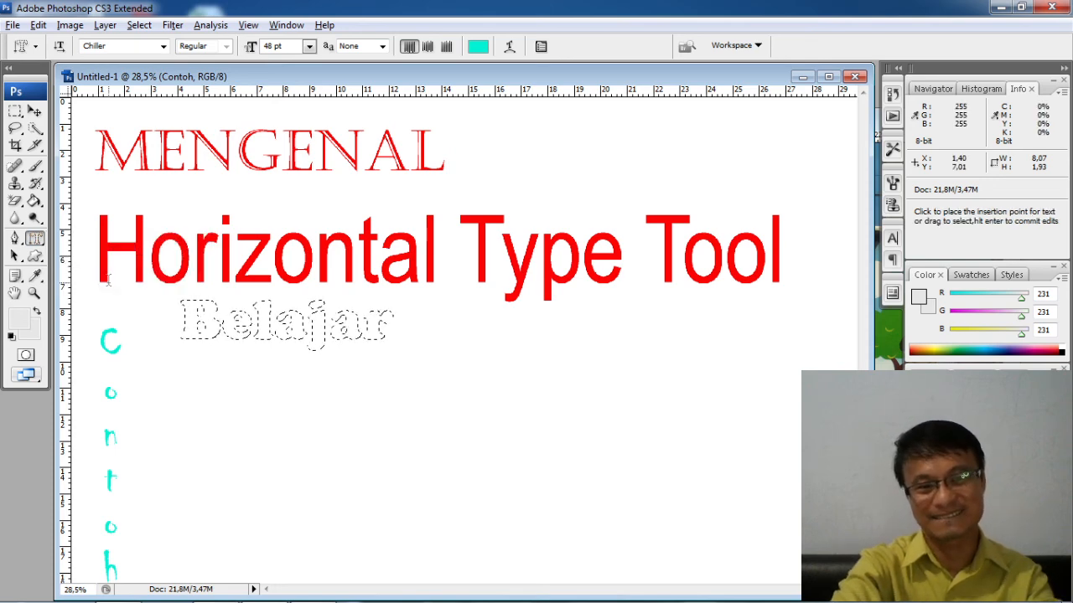
{"action": "left_click", "coordinate": [453, 317]}
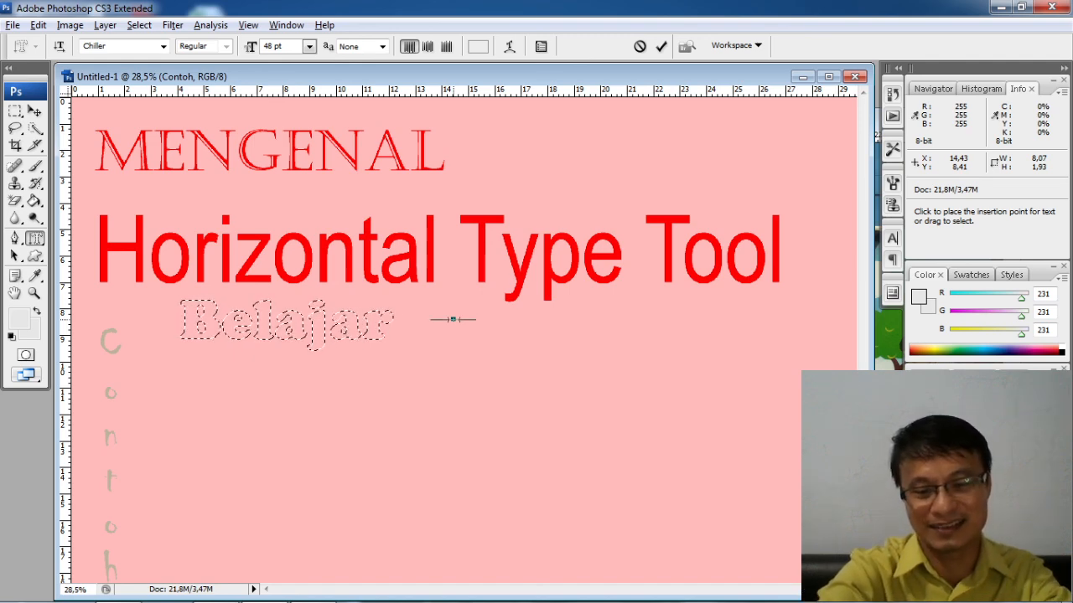
{"action": "type", "text": "Aku"}
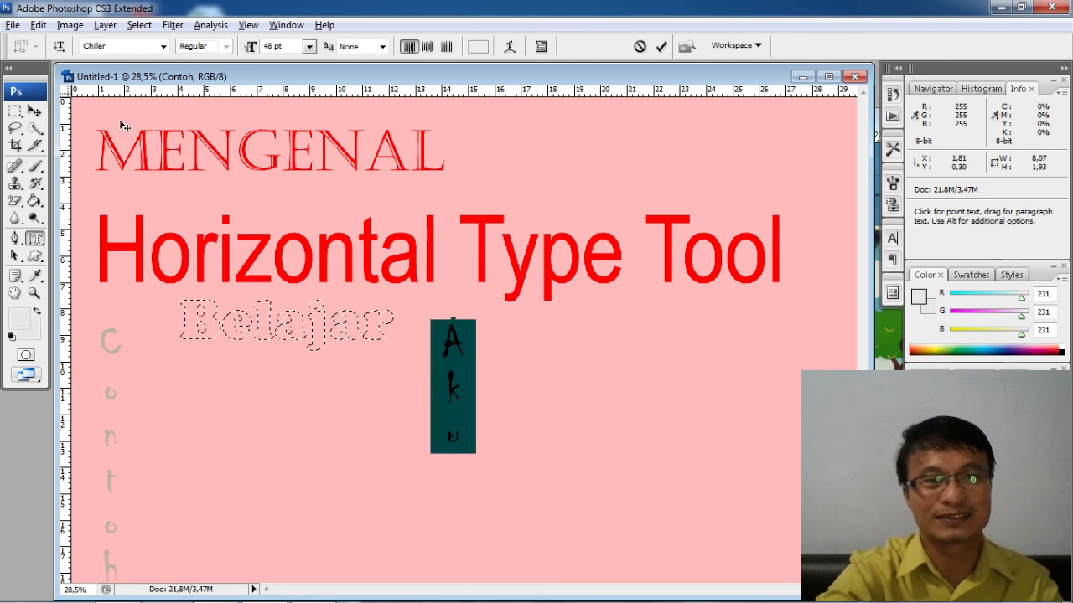
Set the selected vertical mask word "Aku" to Forte at 72 pt and commit it as a selection
{"action": "left_click", "coordinate": [164, 46]}
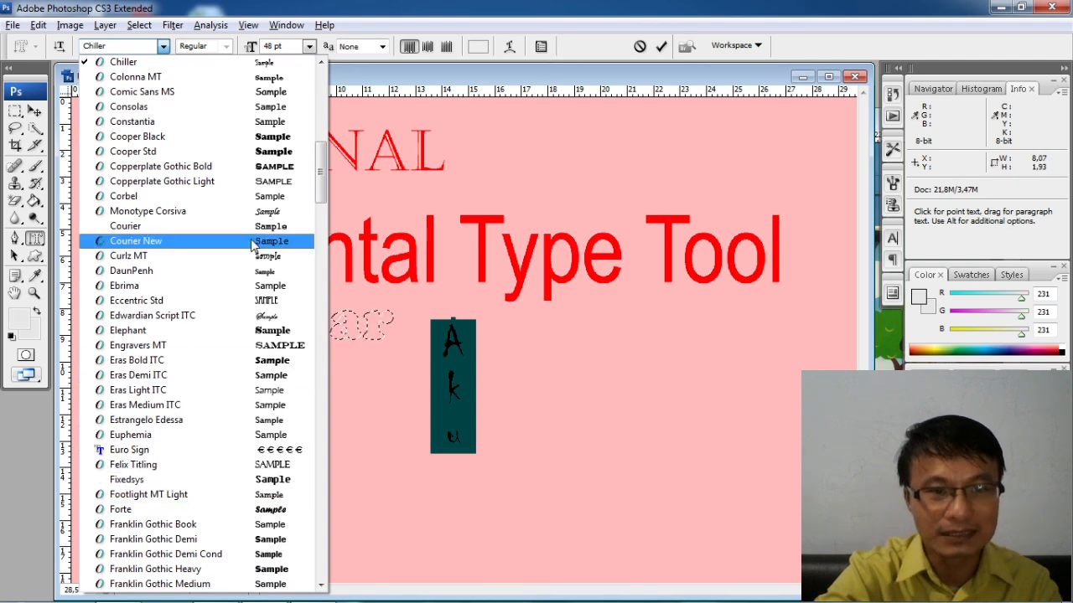
{"action": "left_click", "coordinate": [249, 511]}
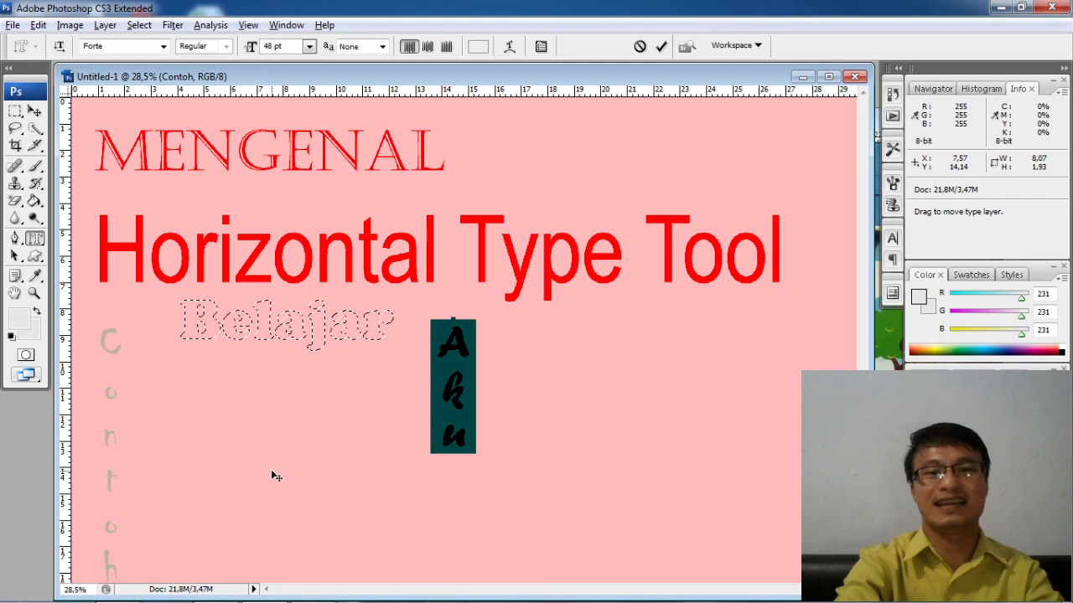
{"action": "left_click", "coordinate": [309, 46]}
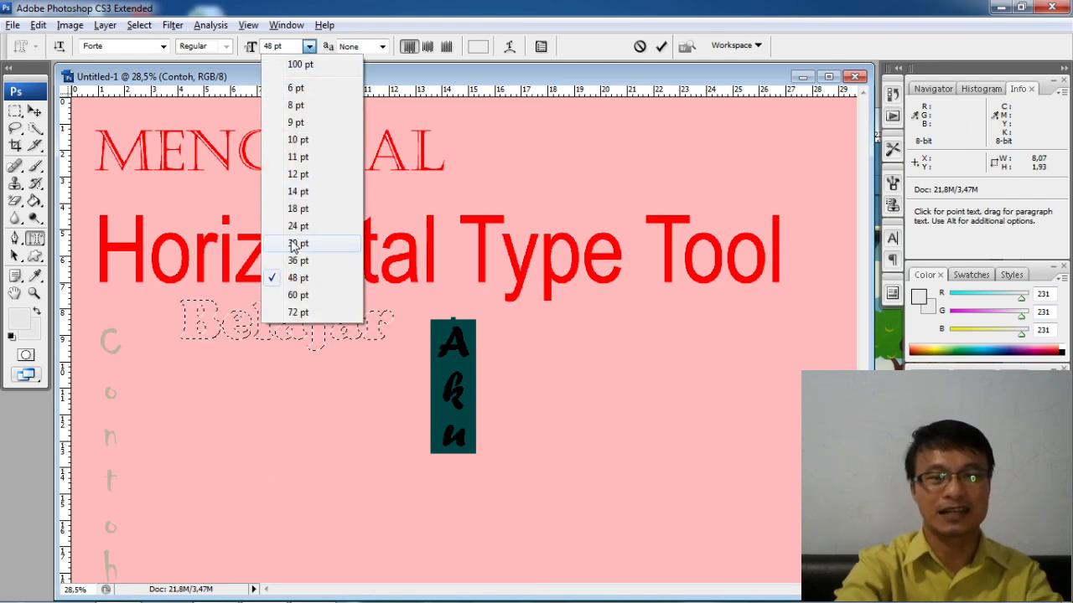
{"action": "left_click", "coordinate": [298, 312]}
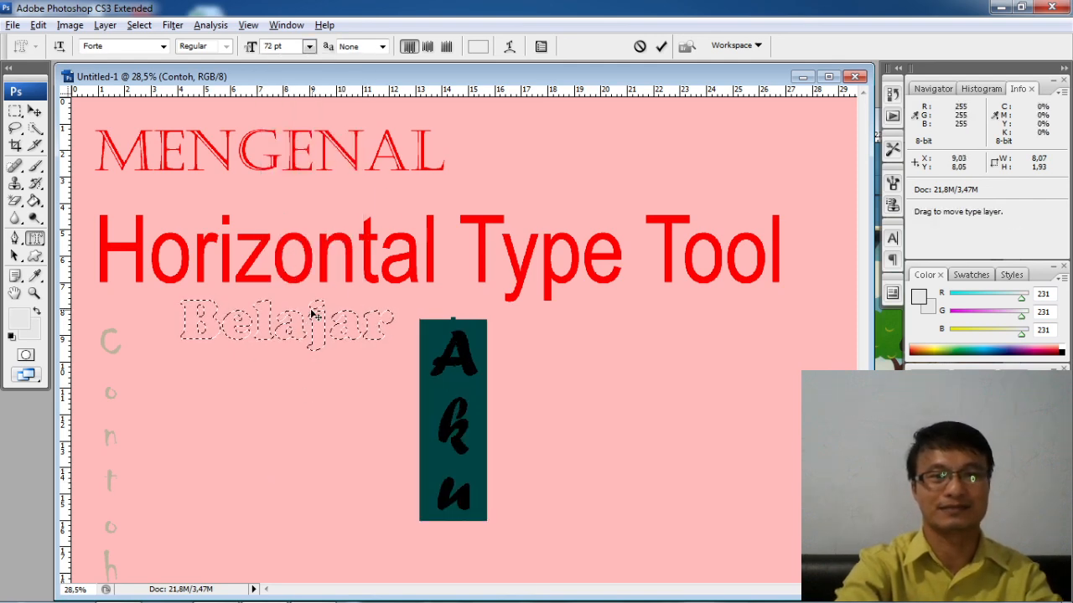
{"action": "left_click", "coordinate": [662, 48]}
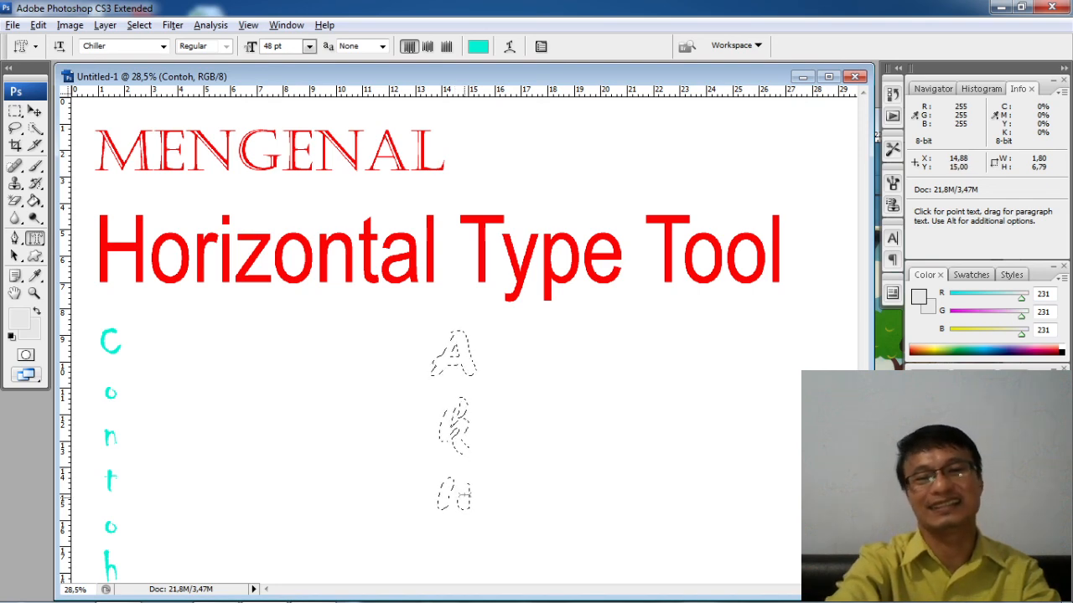
{"action": "mouse_move", "coordinate": [480, 587]}
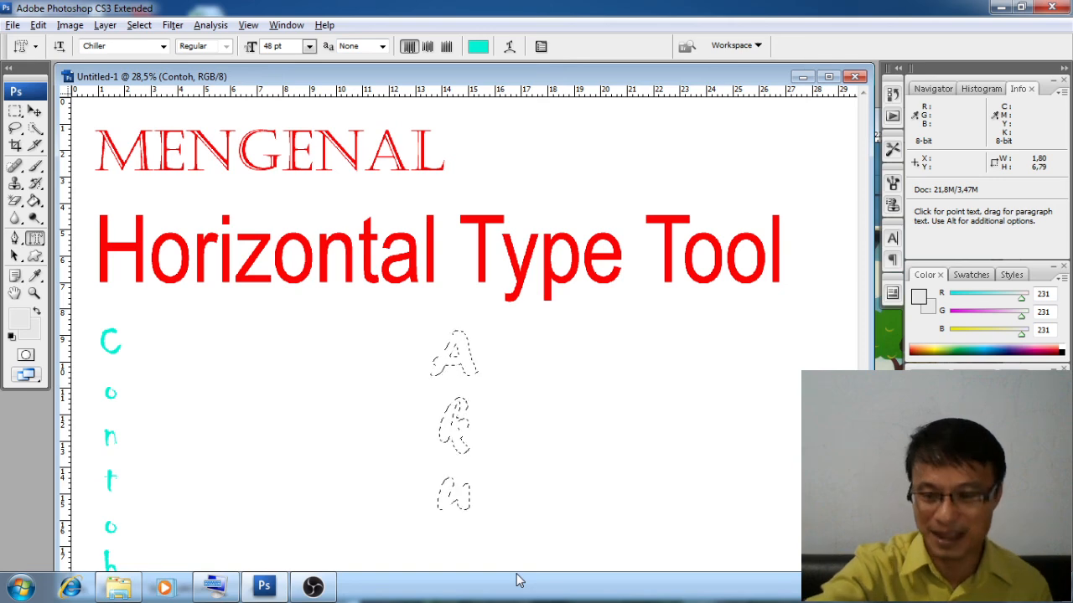